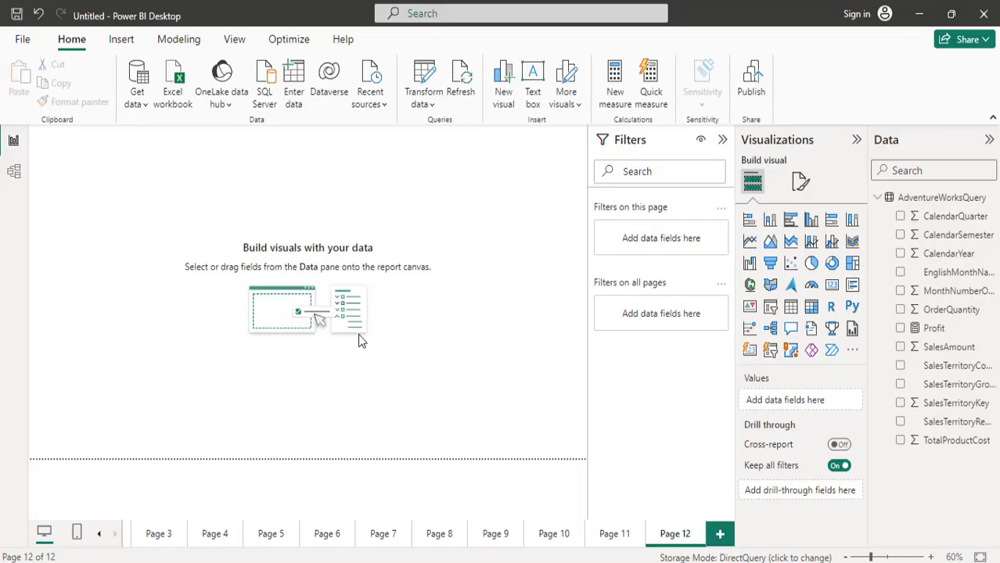
Add a matrix visual to Page 12 and enlarge it to cover most of the visible canvas.
left_click(811, 307)
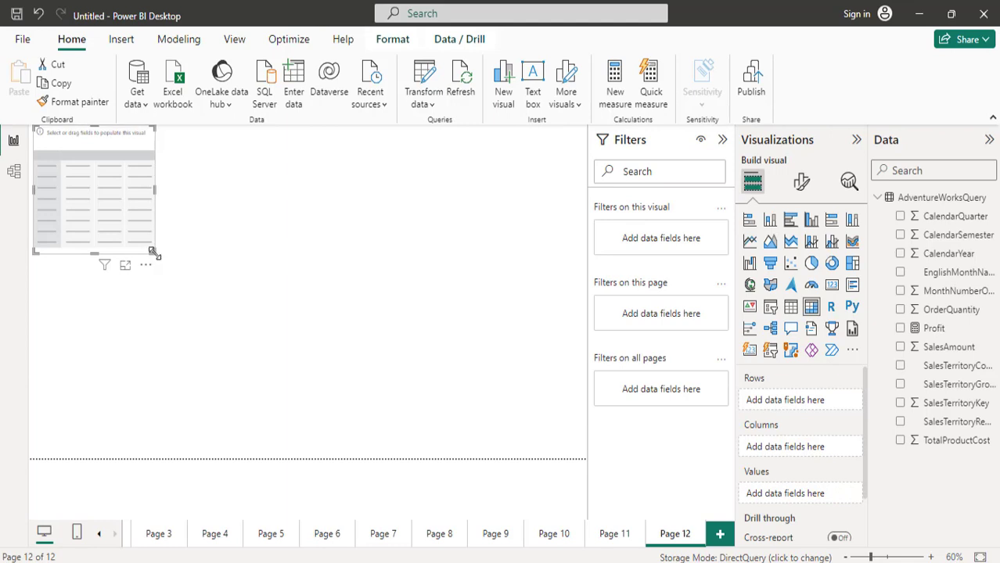
left_click_drag(154, 252, 285, 352)
left_click_drag(329, 381, 405, 412)
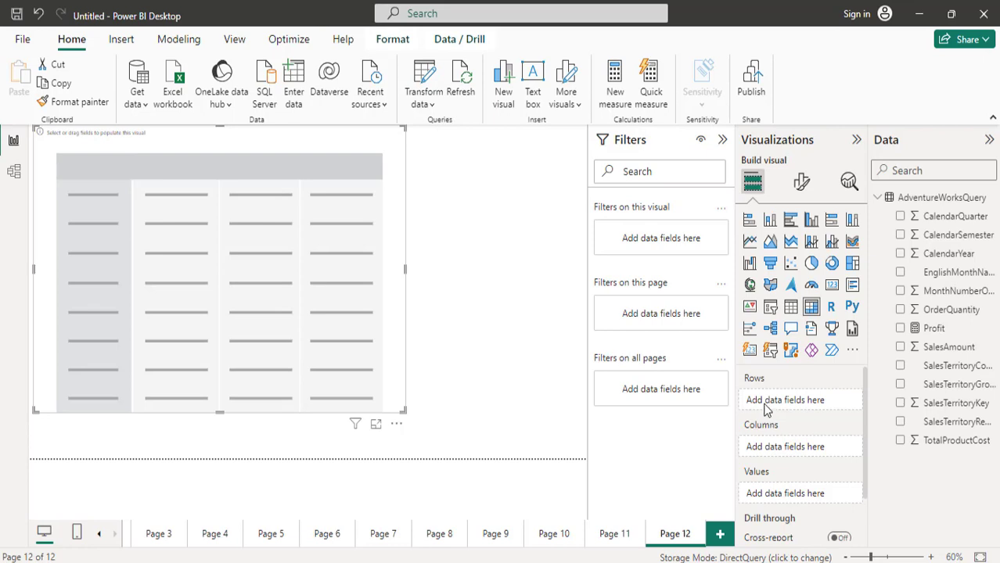
Fill the matrix with SalesTerritoryGroup as rows, CalendarYear as columns and SalesAmount as values.
left_click_drag(958, 387, 803, 400)
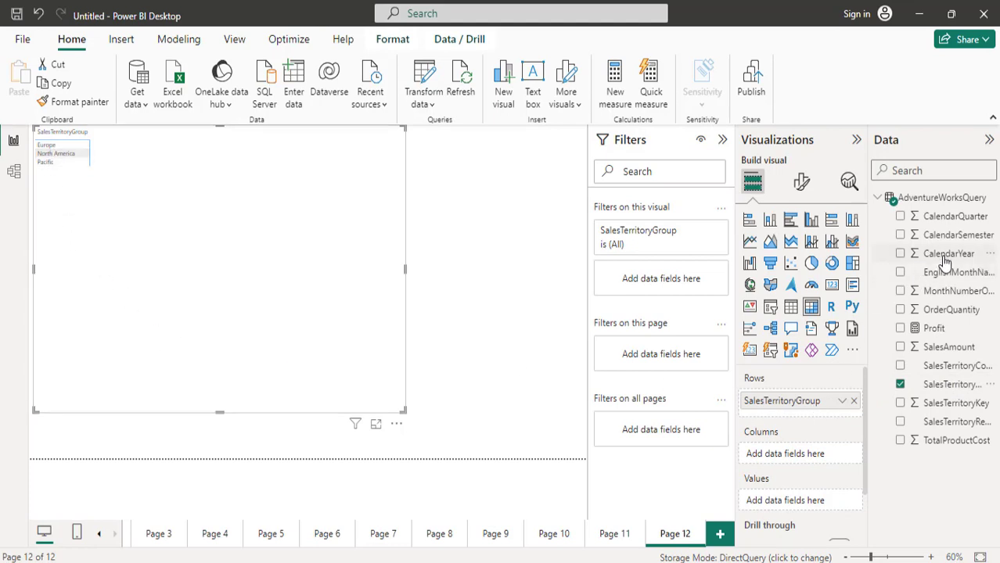
left_click_drag(940, 255, 804, 465)
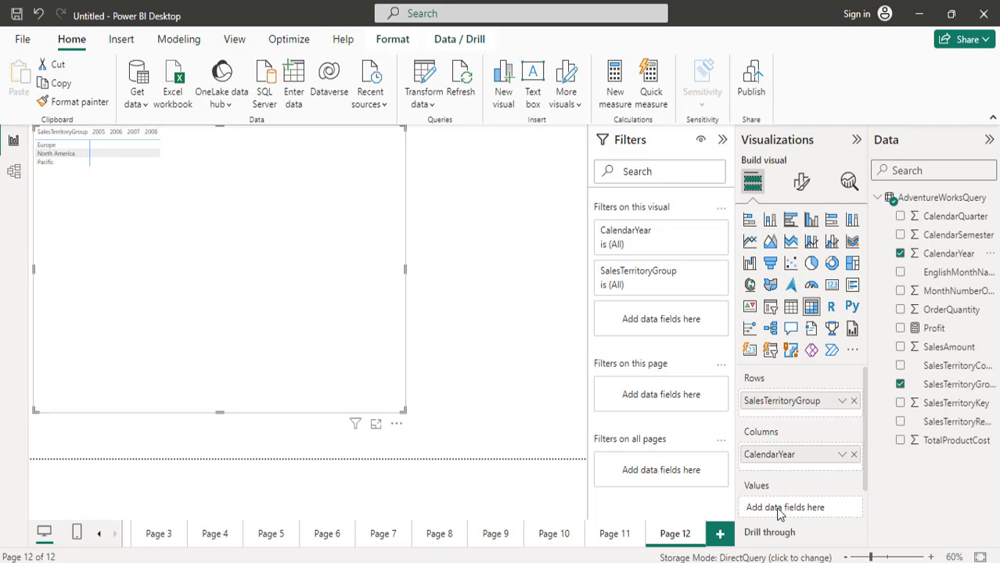
left_click_drag(949, 347, 829, 518)
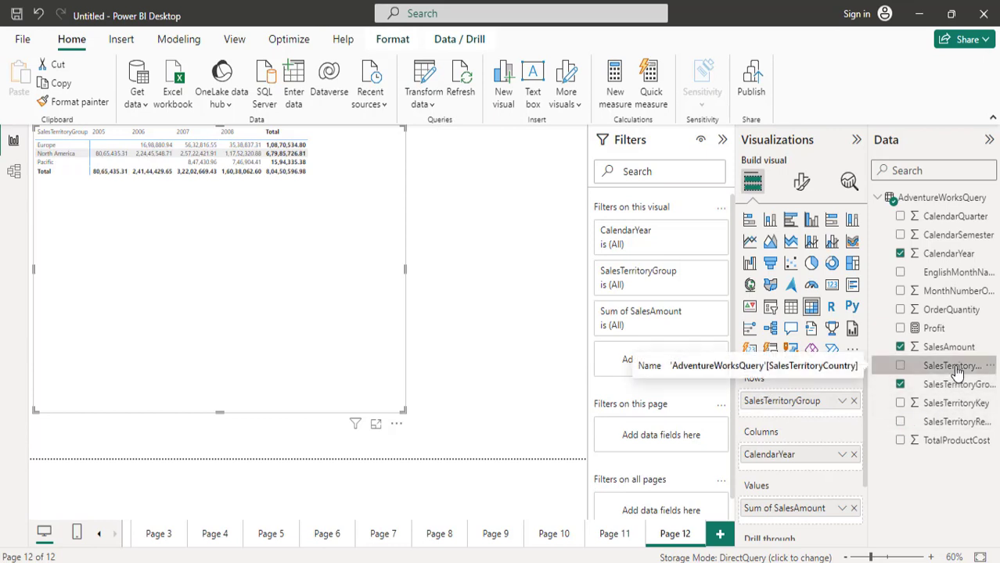
Add SalesTerritoryCountry below SalesTerritoryGroup in the matrix rows and expand North America, Pacific and Europe to their countries.
left_click_drag(956, 373, 819, 415)
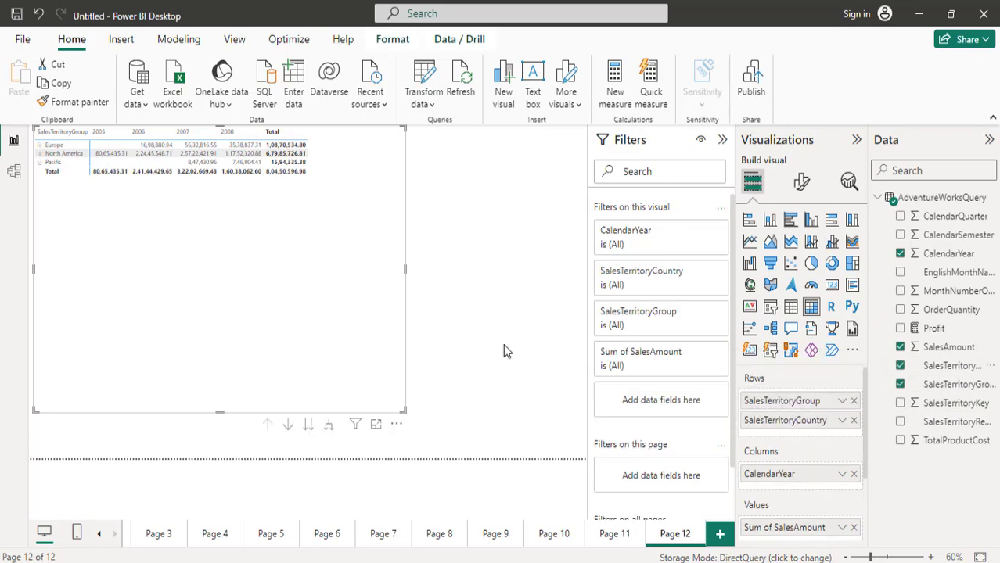
left_click(39, 154)
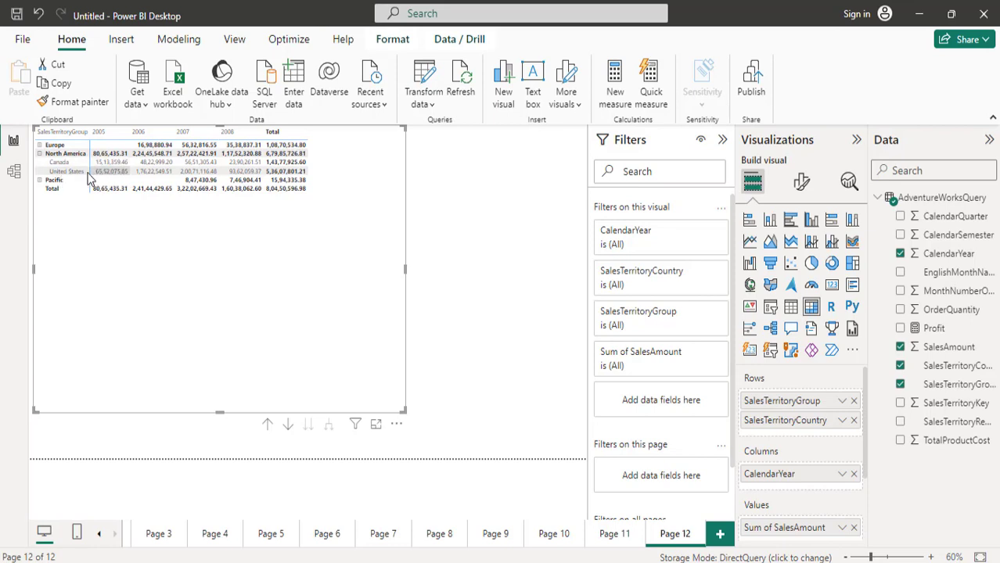
left_click(39, 181)
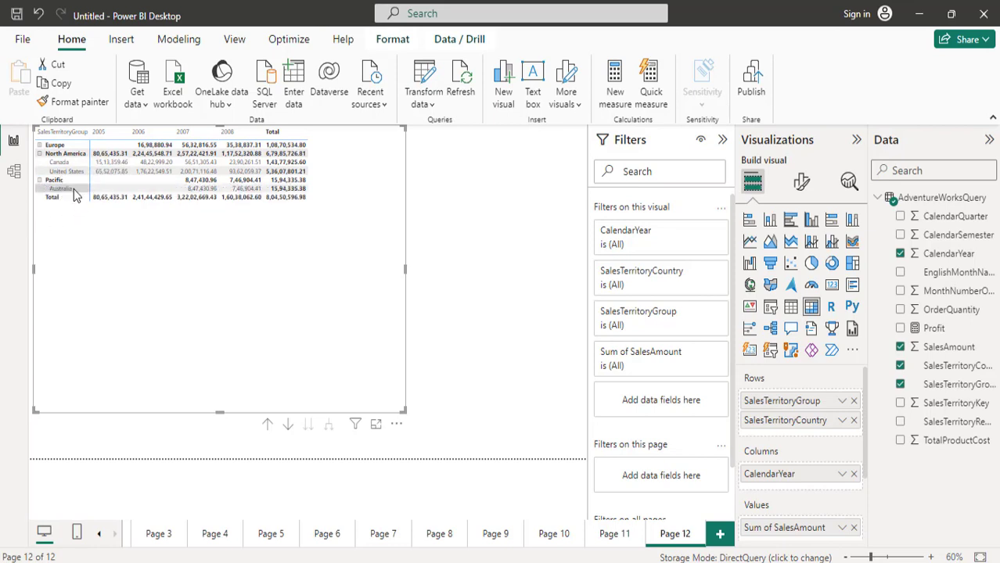
left_click(39, 146)
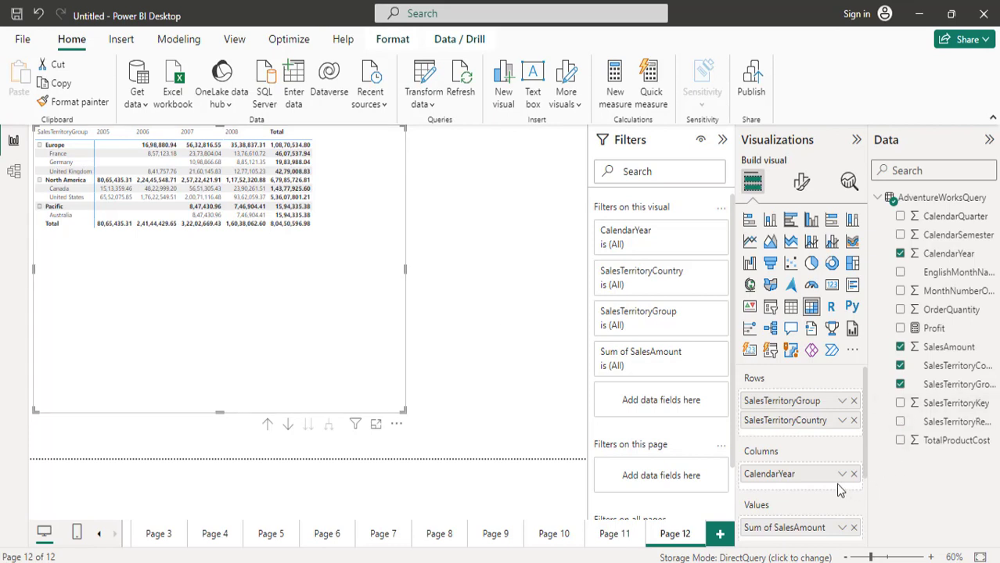
Add CalendarSemester, CalendarQuarter and EnglishMonthName below CalendarYear in the matrix columns.
scroll(861, 445, "down", 2)
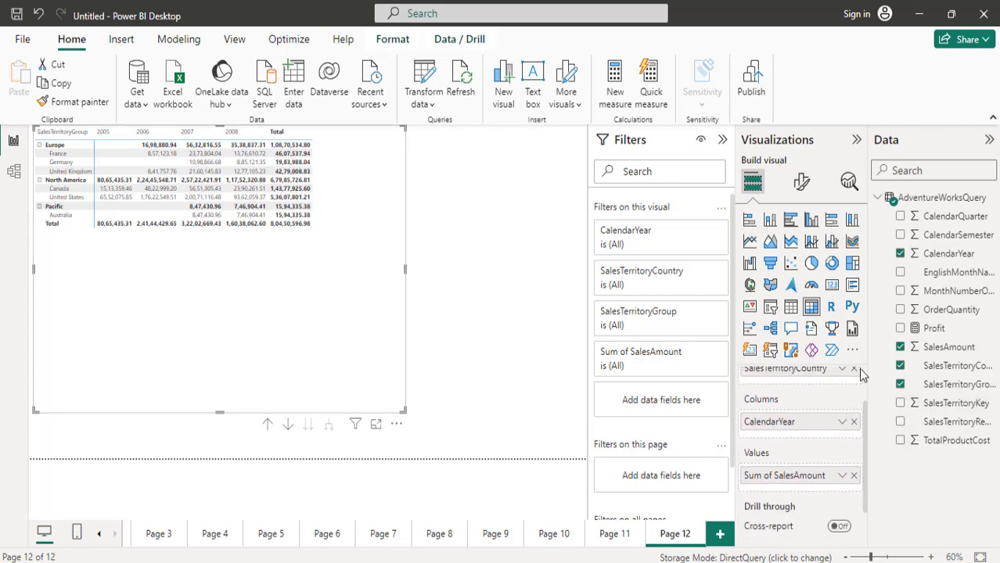
left_click_drag(955, 234, 820, 443)
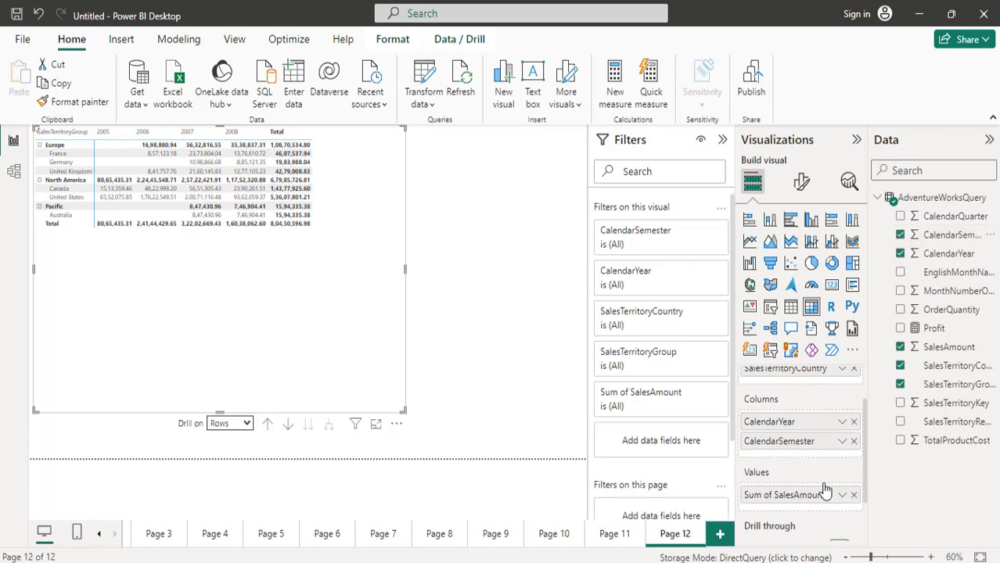
left_click_drag(956, 221, 832, 481)
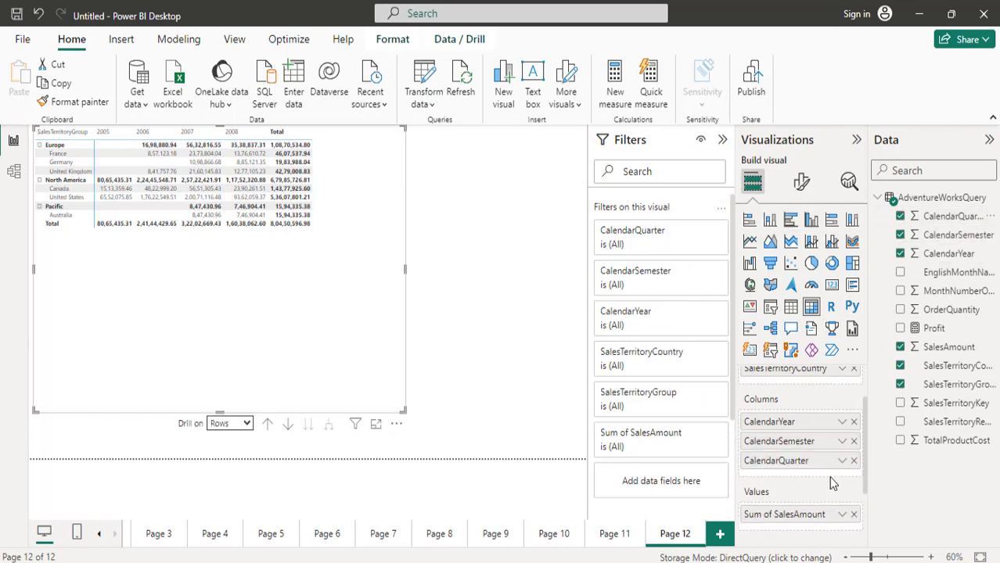
left_click_drag(971, 272, 825, 469)
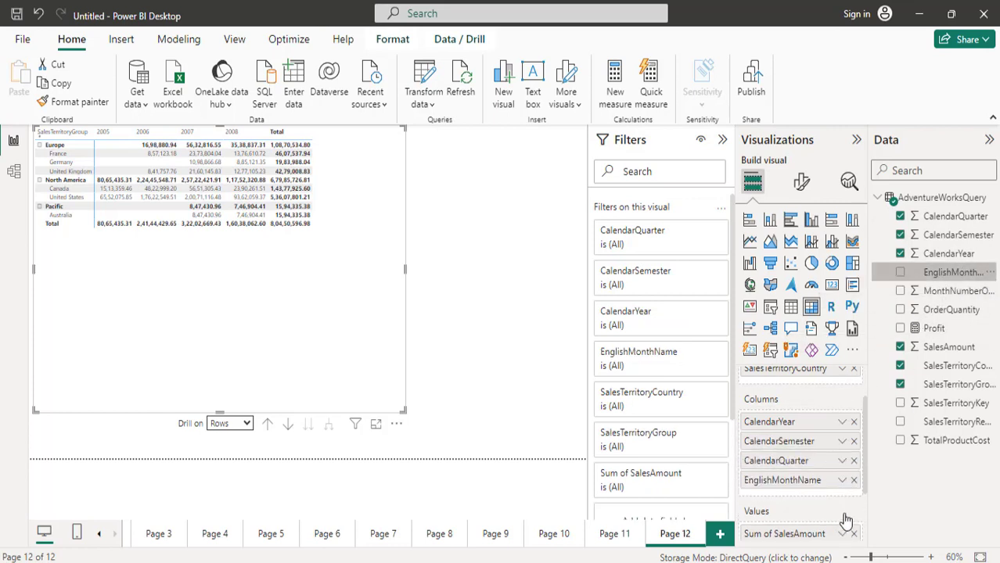
Drill the matrix rows up to SalesTerritoryGroup, expand all of them down one level to SalesTerritoryCountry, and drill back up.
left_click(245, 425)
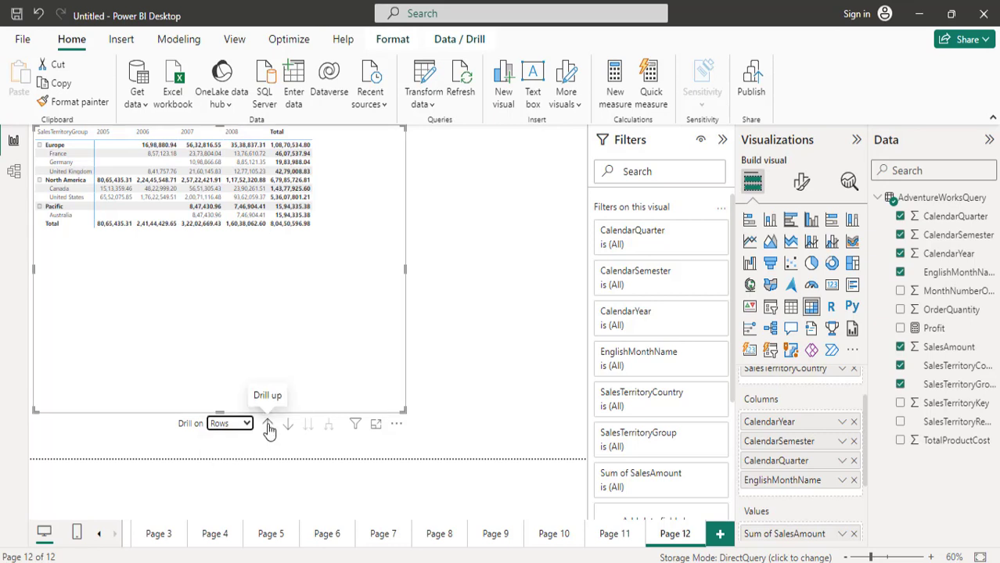
left_click(268, 427)
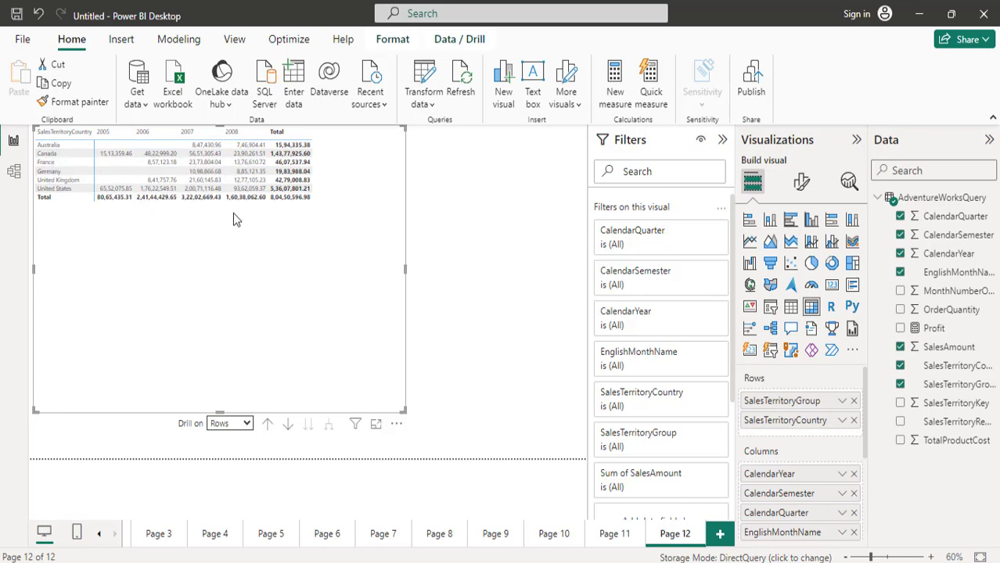
left_click(267, 427)
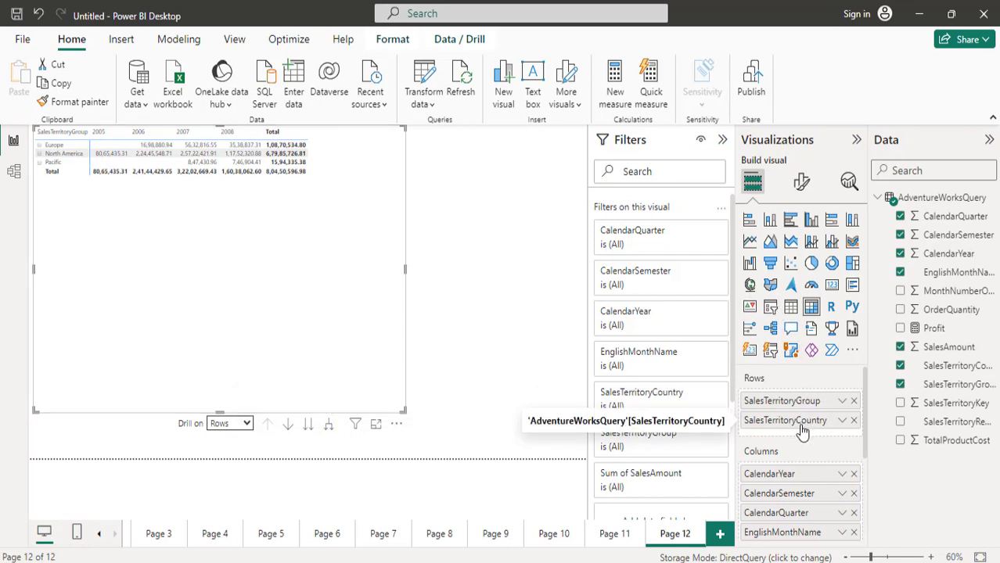
left_click(331, 430)
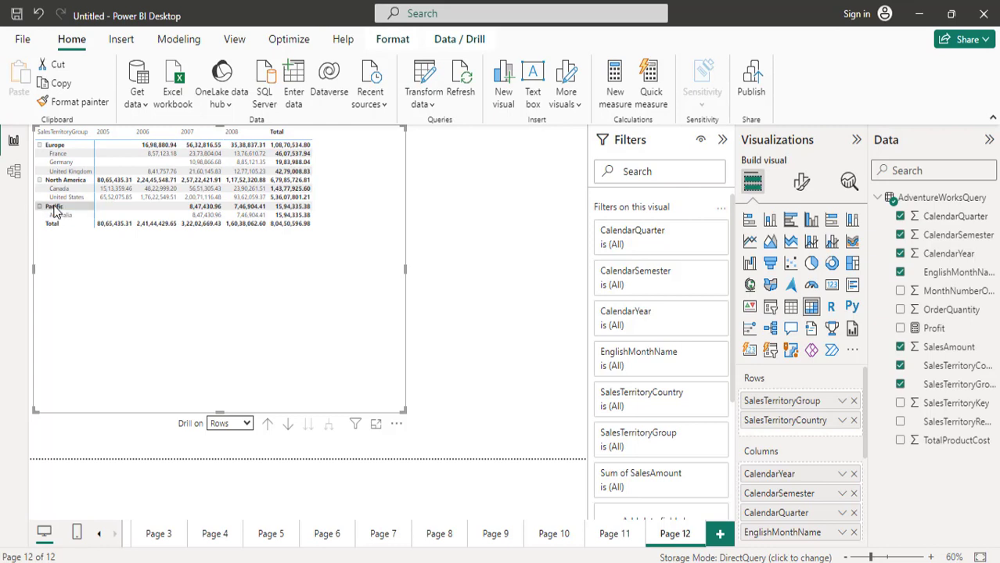
left_click(268, 426)
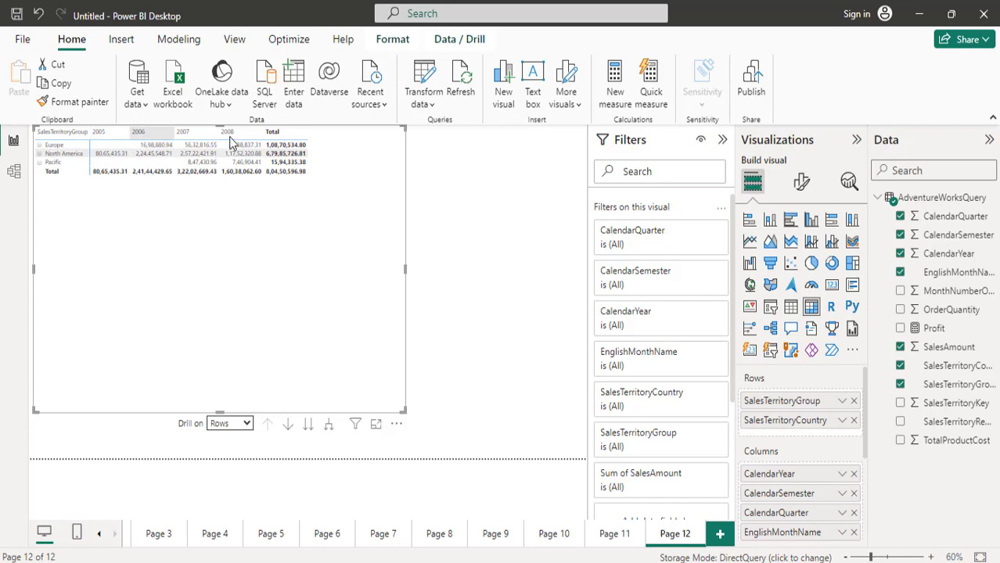
Set the matrix to drill on Columns and expand all years down one level to CalendarSemester.
left_click(251, 424)
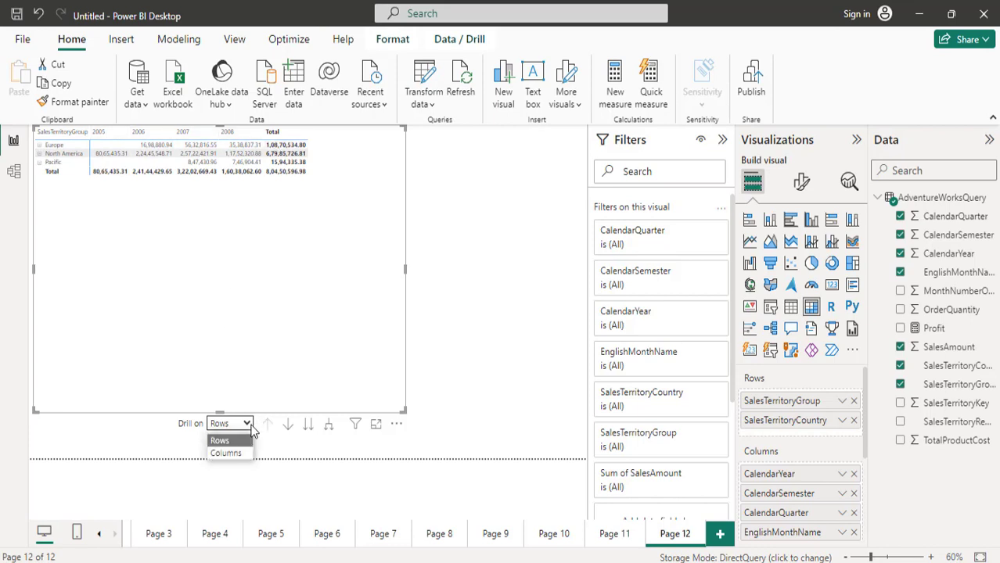
left_click(242, 451)
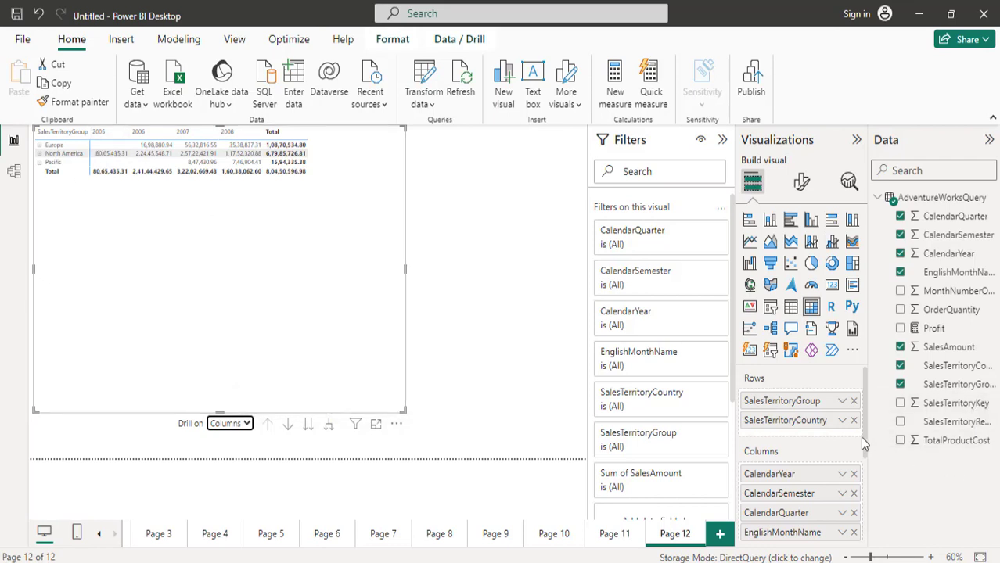
scroll(861, 437, "down", 1)
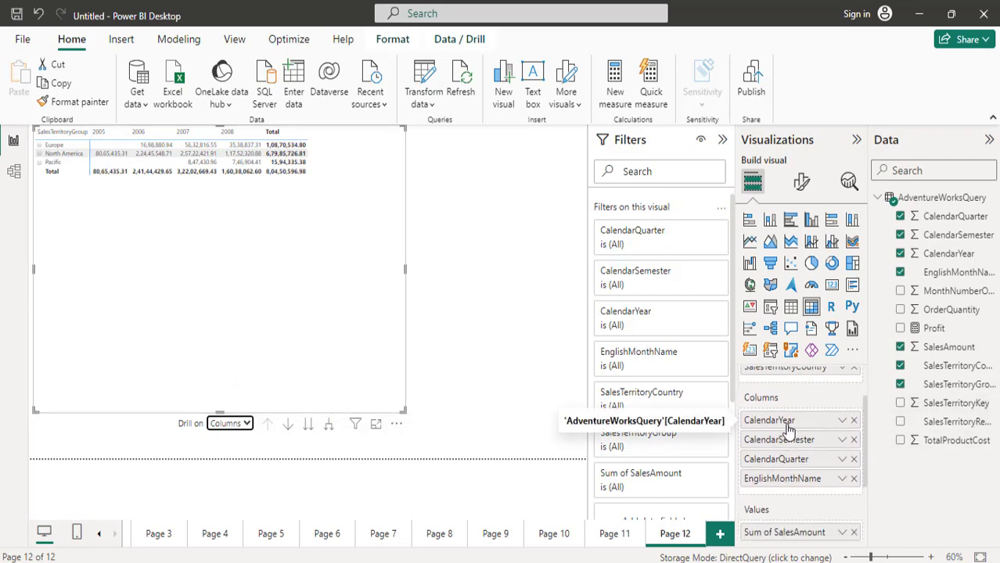
left_click(330, 427)
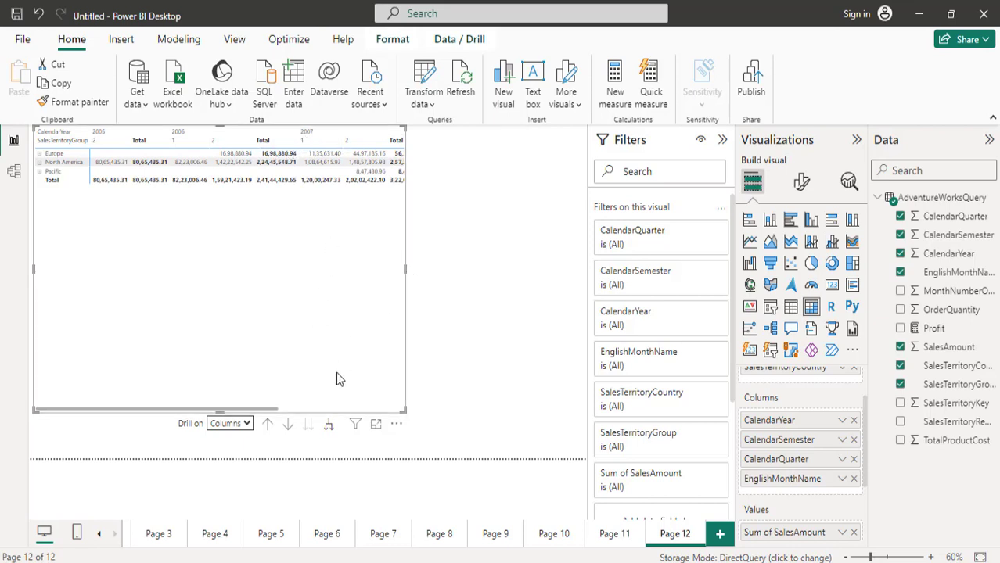
Widen the matrix to show more of the year and semester columns.
left_click_drag(268, 412, 423, 414)
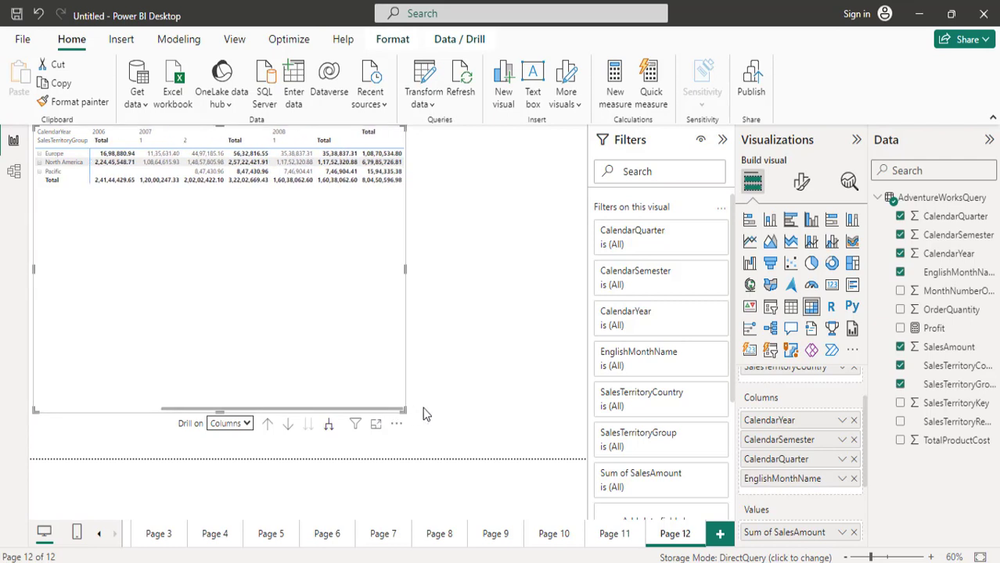
left_click_drag(443, 280, 511, 283)
left_click_drag(393, 411, 139, 405)
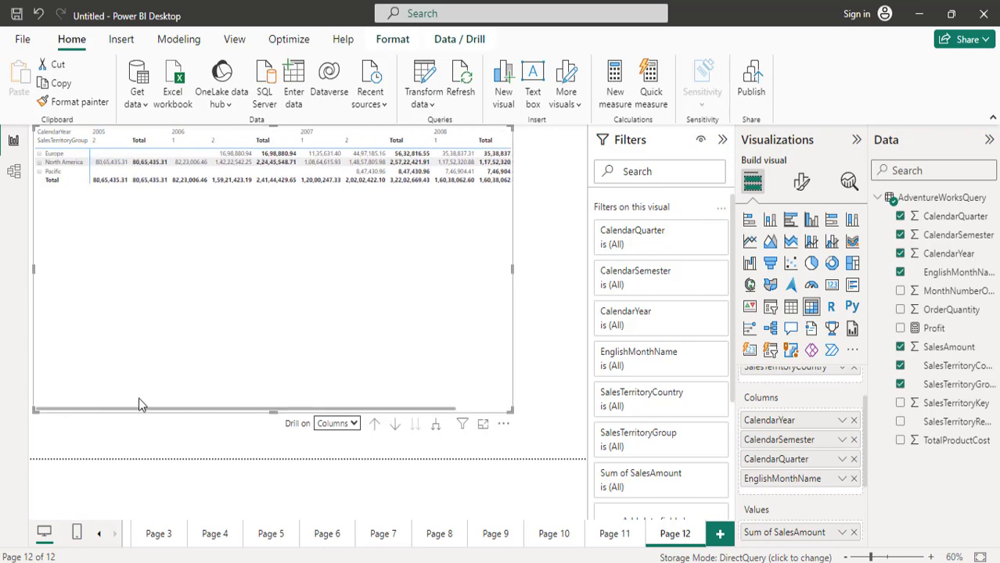
Expand all matrix columns two further levels, through CalendarQuarter down to EnglishMonthName.
left_click(437, 429)
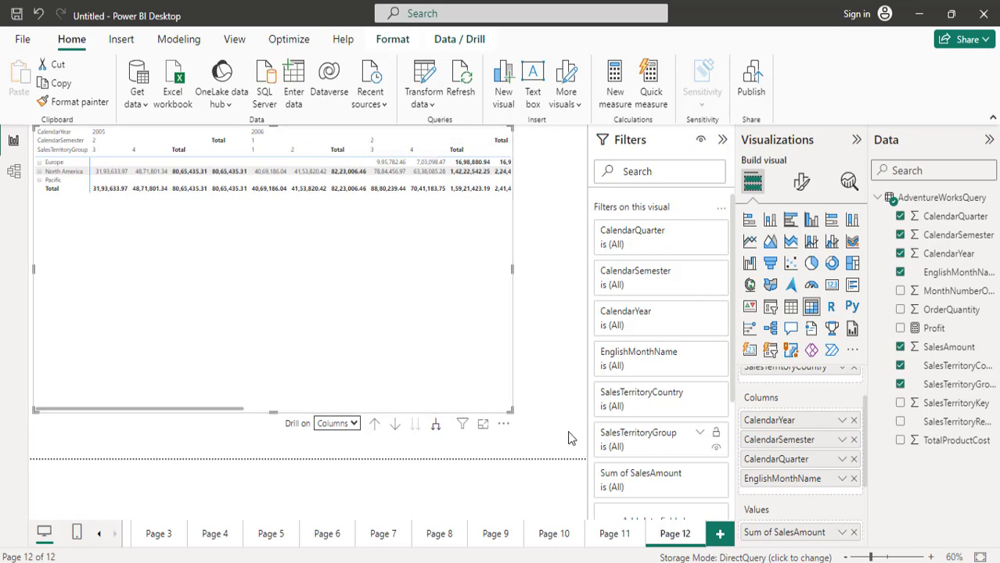
left_click(436, 428)
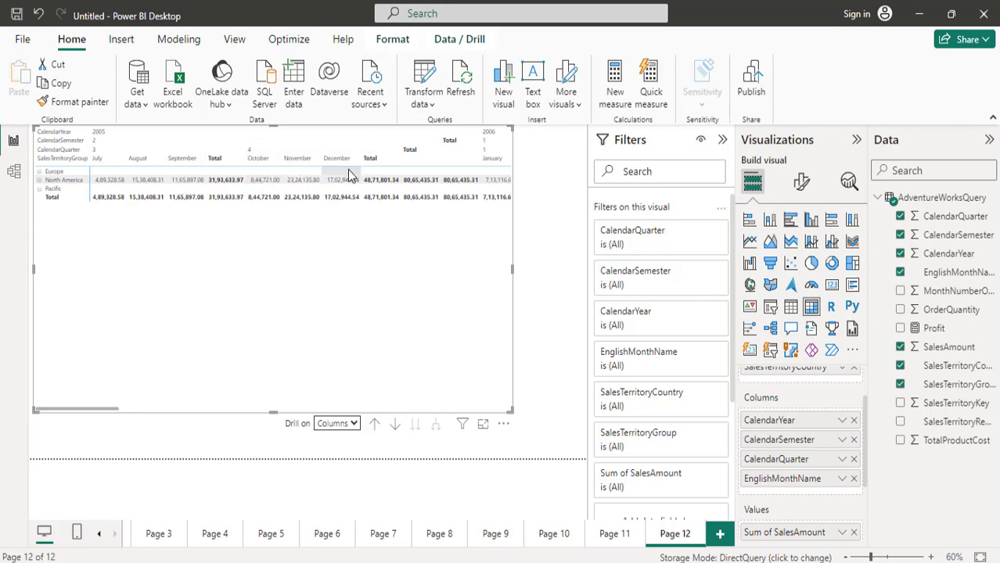
left_click_drag(97, 413, 22, 369)
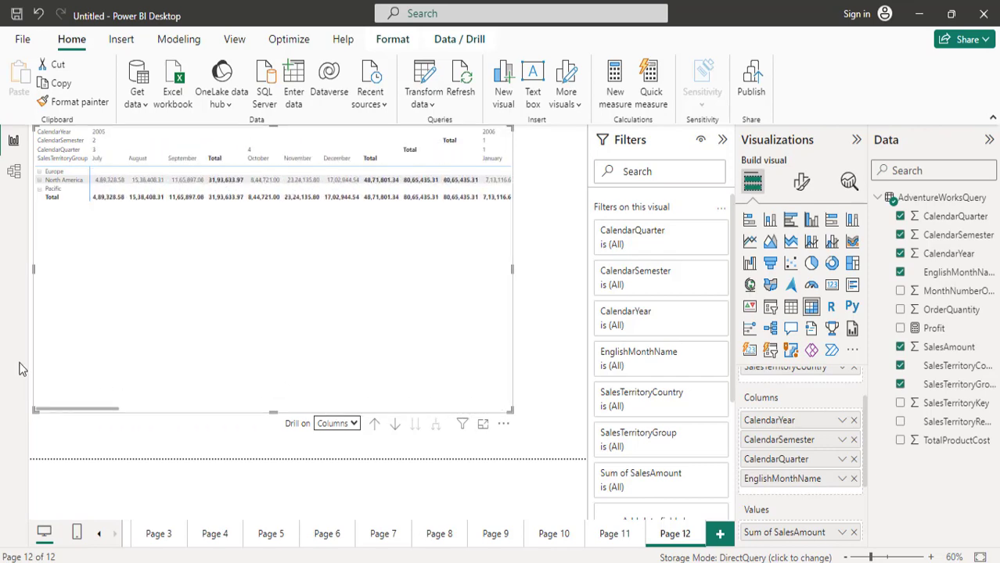
Drill the matrix columns back up level by level from EnglishMonthName to CalendarYear.
left_click(376, 428)
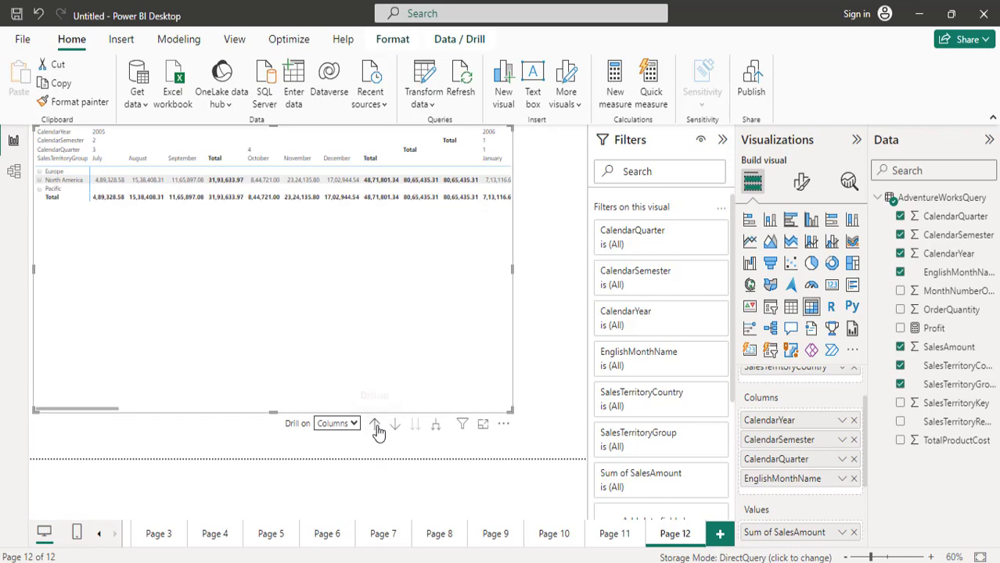
left_click(376, 429)
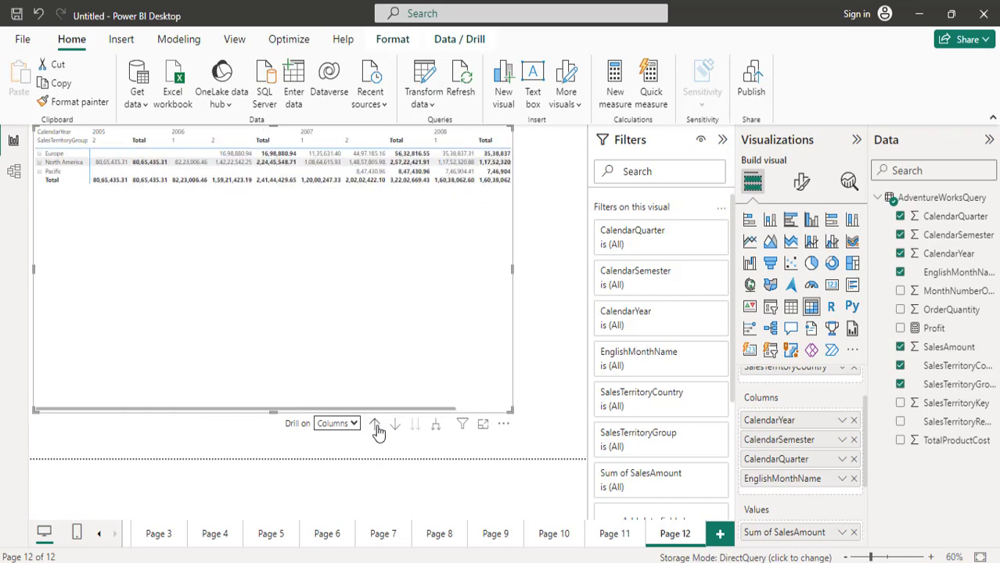
left_click(375, 429)
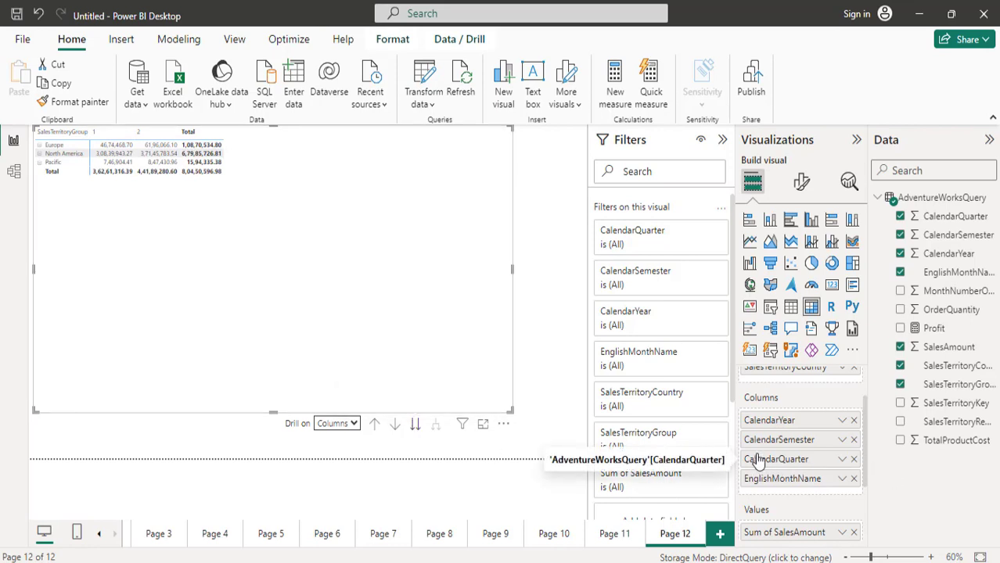
Move all matrix columns to the next hierarchy levels, CalendarQuarter and EnglishMonthName, and drill back up to CalendarYear.
left_click(415, 424)
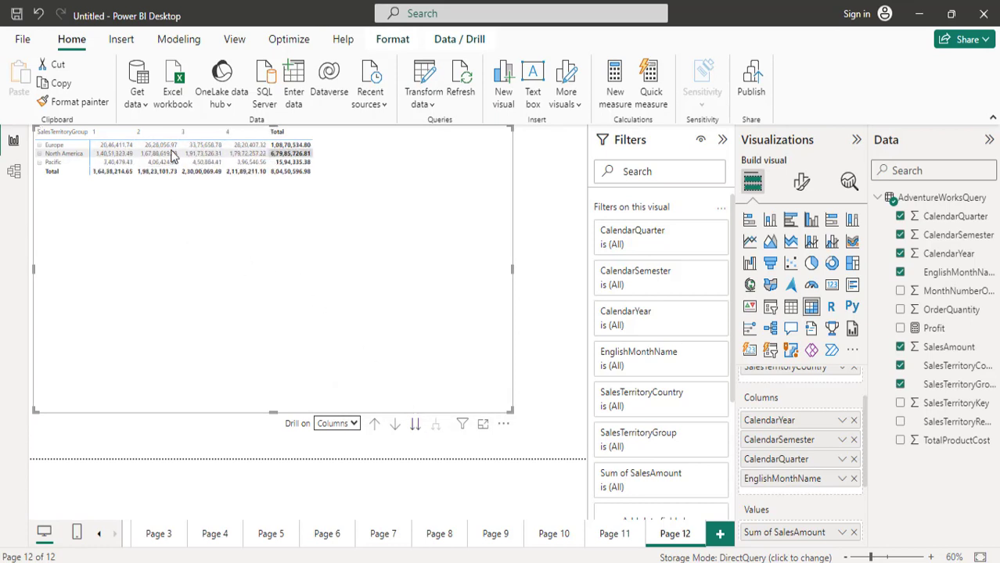
left_click(415, 425)
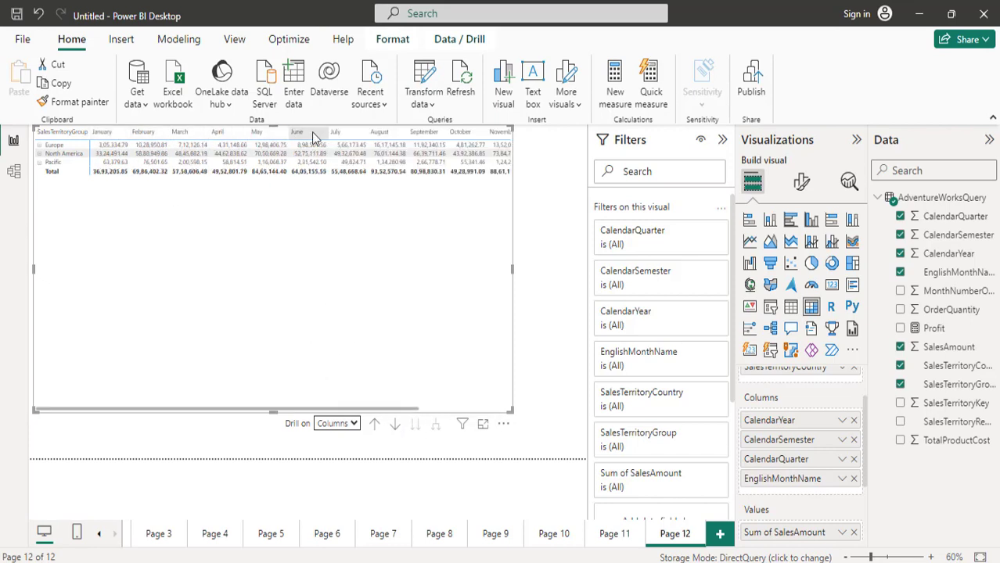
left_click(102, 147)
left_click(102, 148)
left_click_drag(362, 410, 144, 394)
left_click(375, 425)
left_click(376, 428)
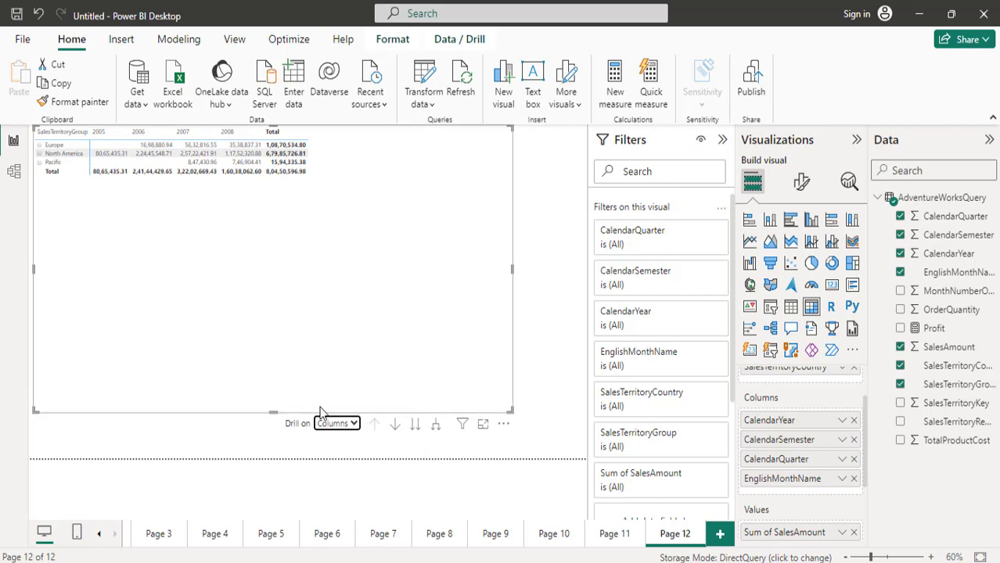
Leave the matrix drilling on Columns, make the visual slightly smaller, and select the 2007 column.
left_click(356, 425)
left_click(326, 441)
key("ctrl+z")
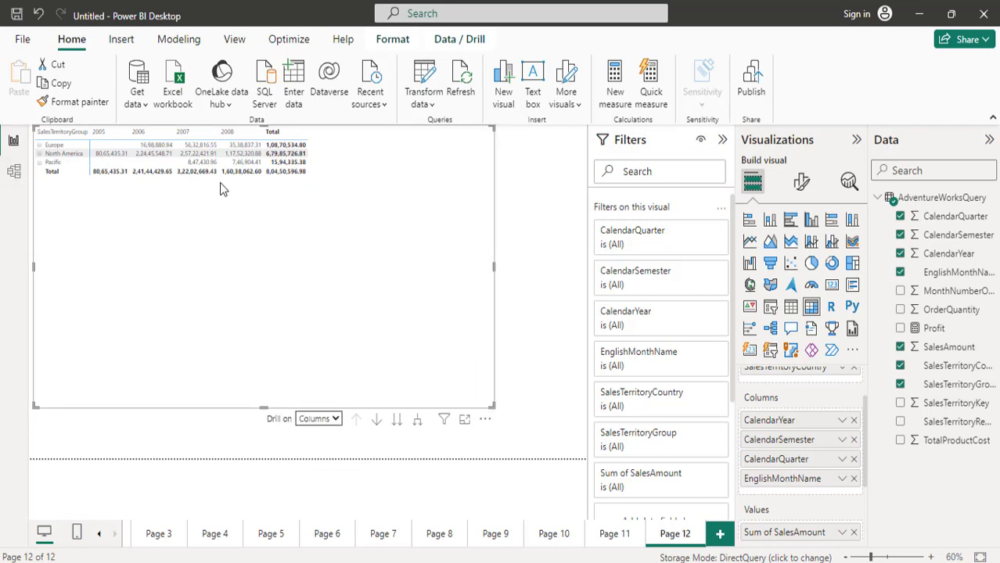
left_click(196, 138)
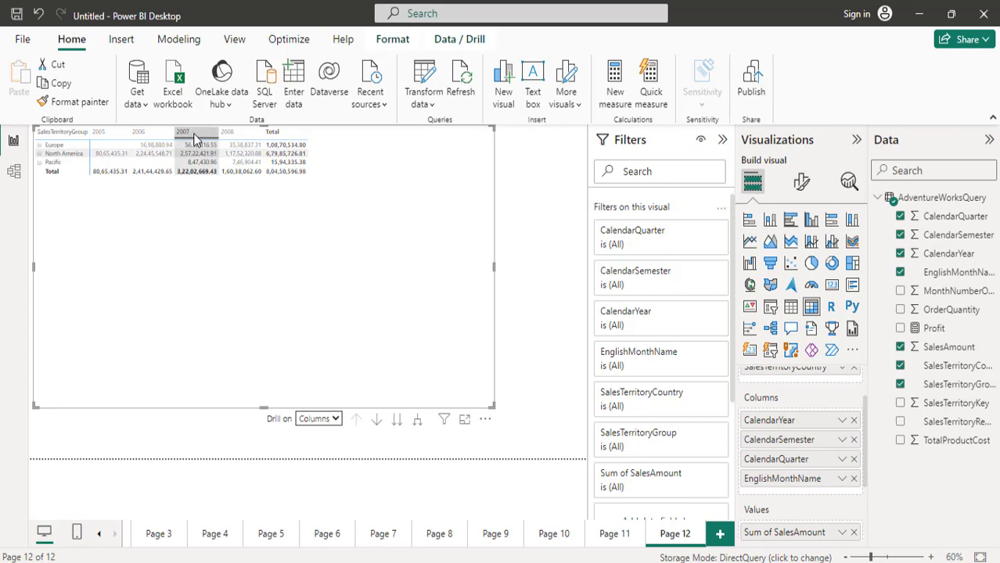
Drill down the matrix columns from 2007 into CalendarSemester 2 and CalendarQuarter 4 to reach the monthly columns.
right_click(195, 138)
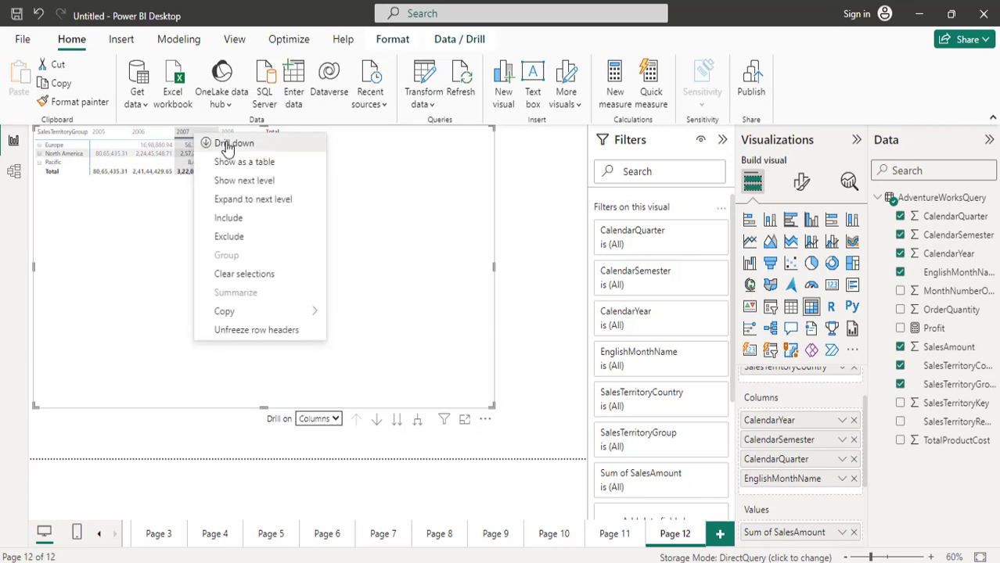
left_click(235, 144)
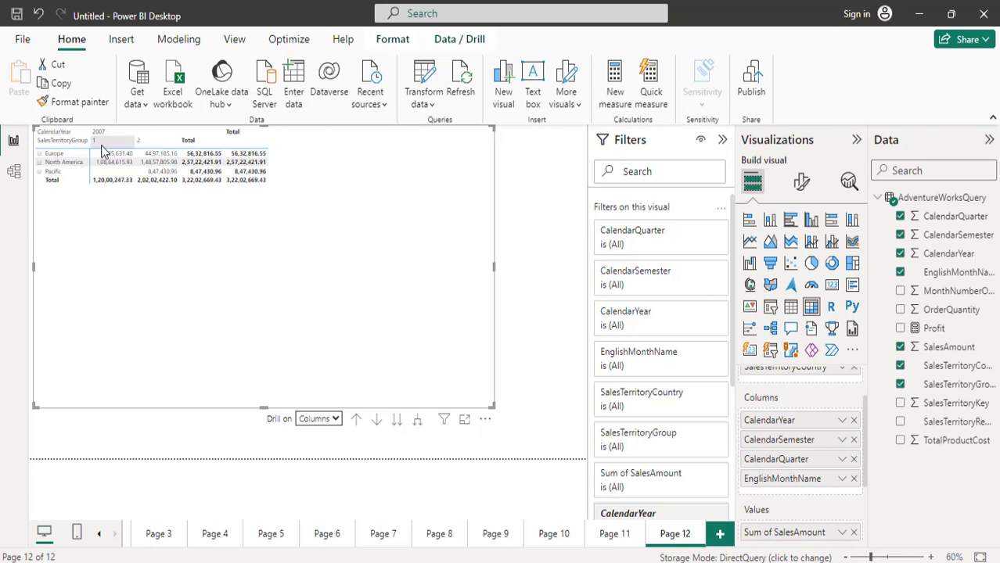
right_click(155, 148)
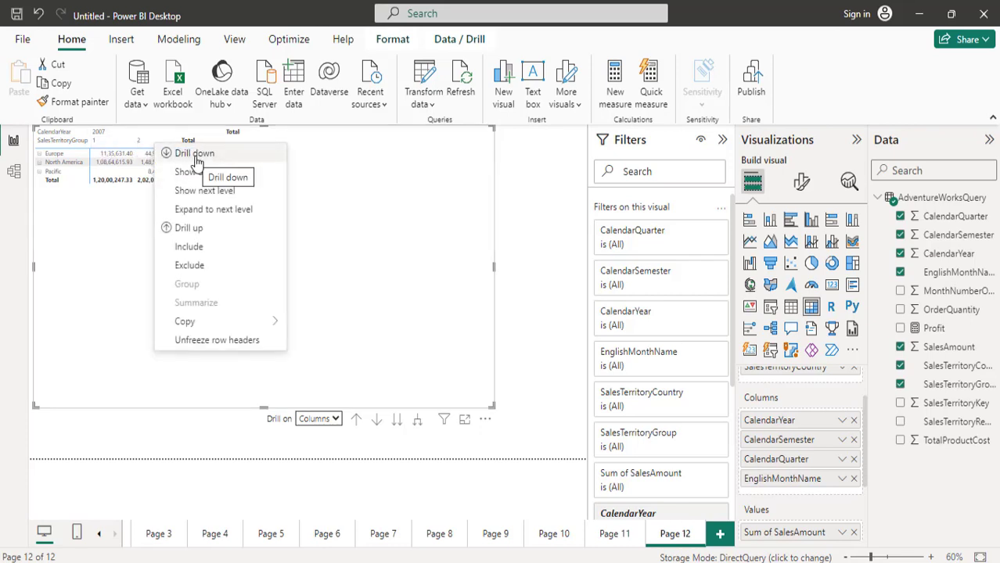
left_click(373, 371)
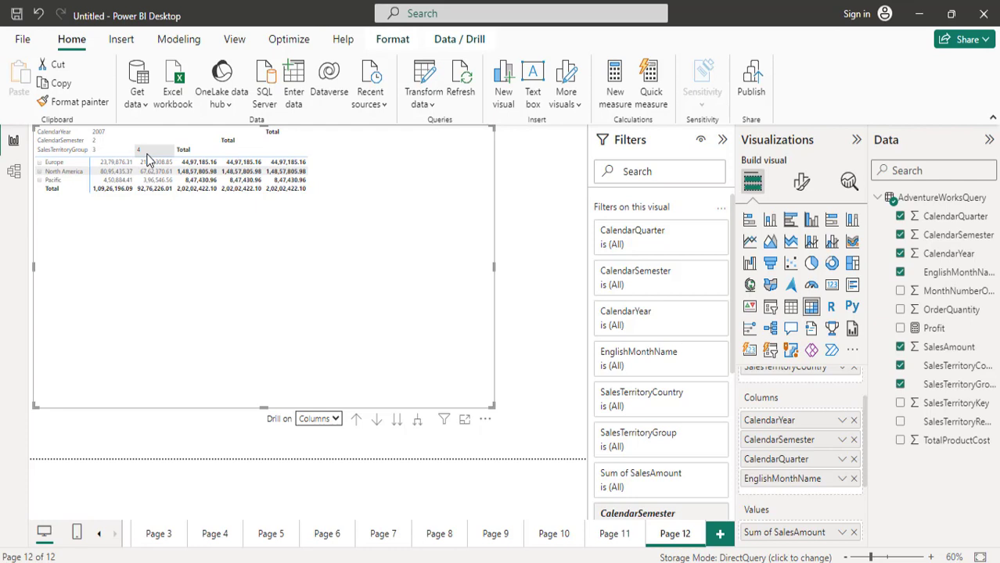
right_click(149, 160)
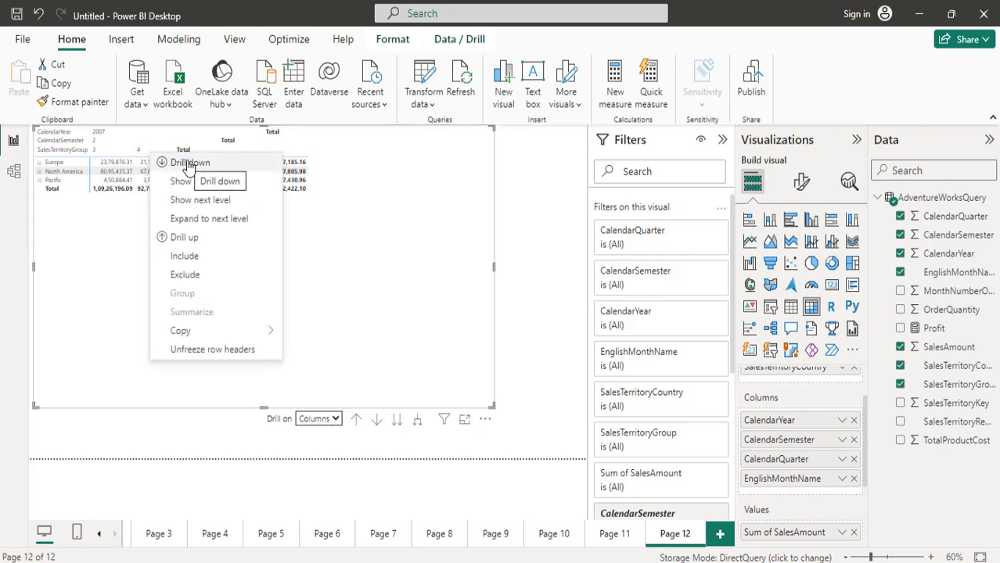
left_click(189, 163)
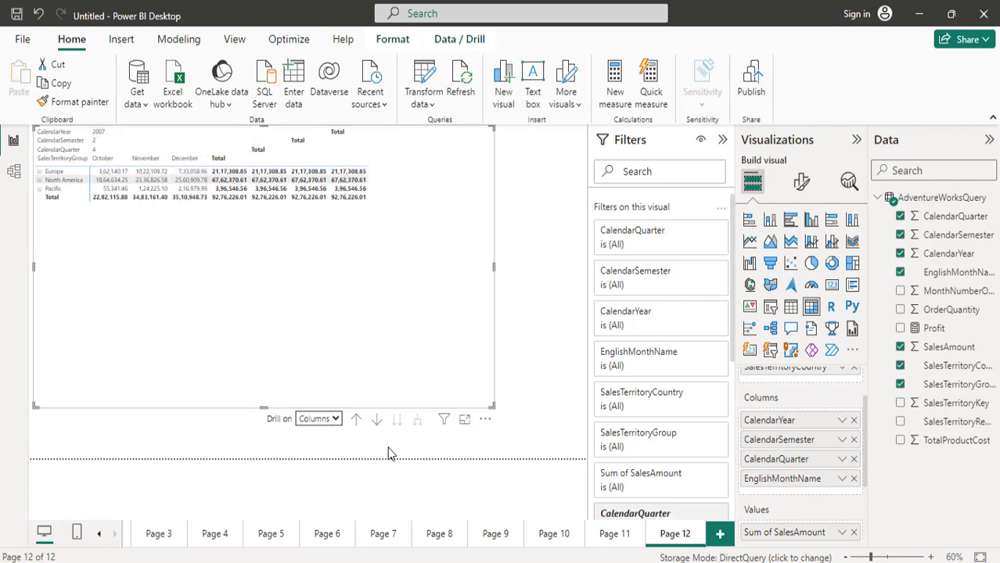
Drill the matrix columns back up from the months of 2007's fourth quarter to the CalendarYear level.
left_click(357, 421)
left_click(358, 420)
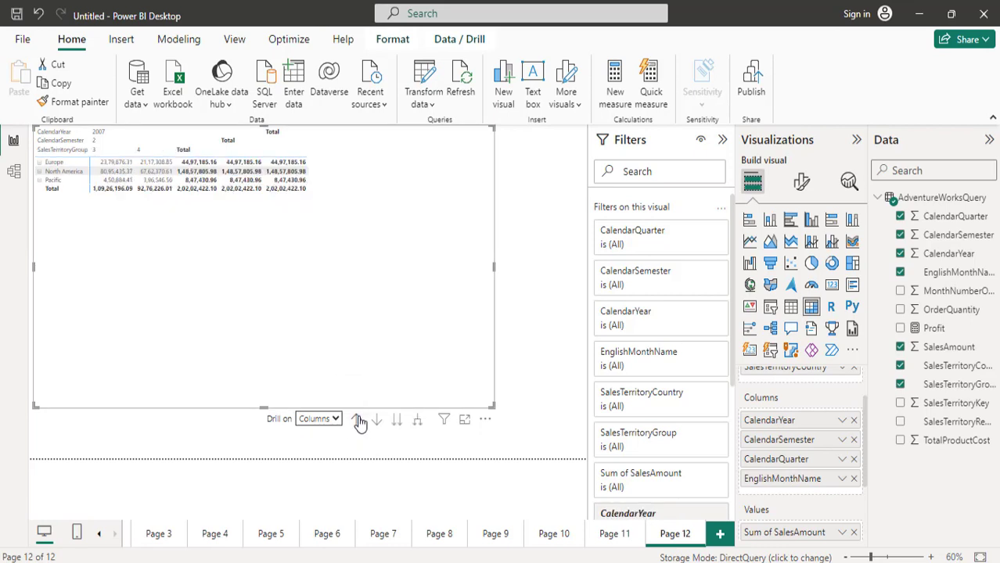
left_click(358, 420)
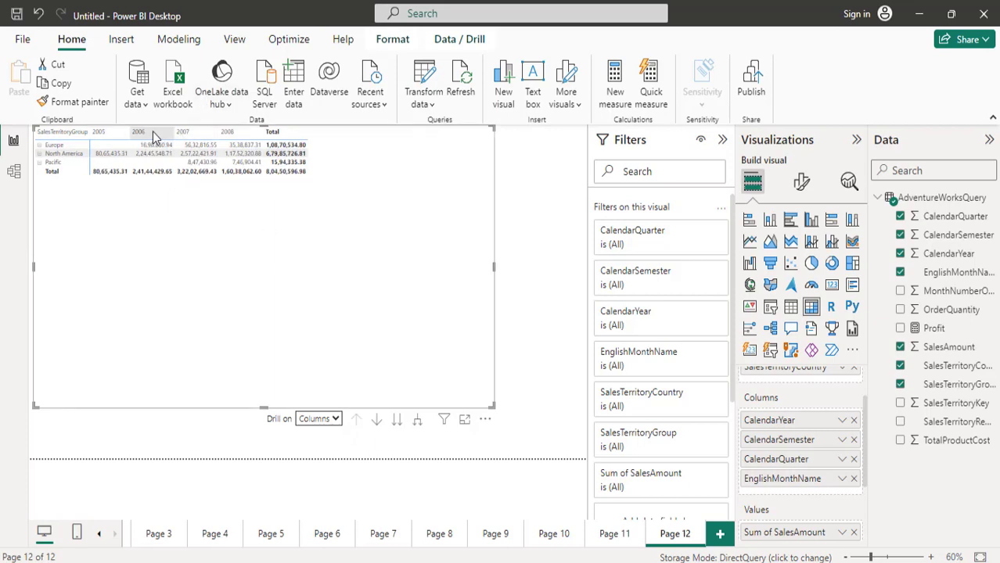
left_click(238, 134)
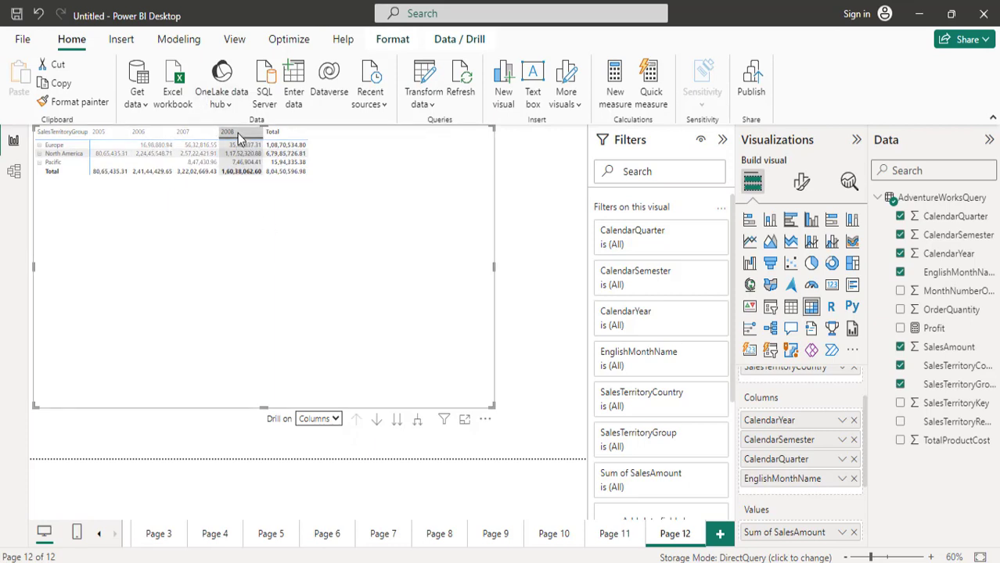
right_click(238, 134)
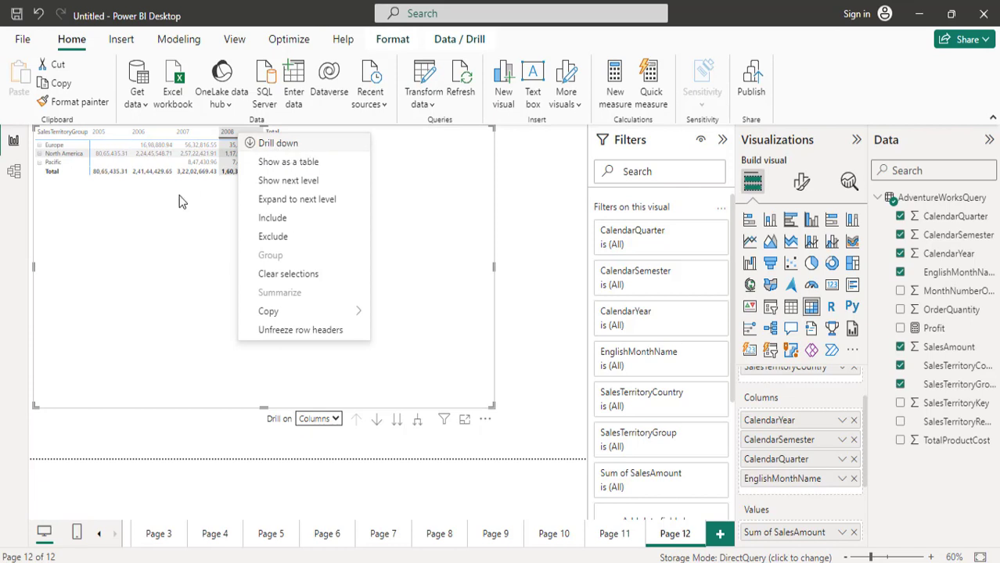
left_click(164, 321)
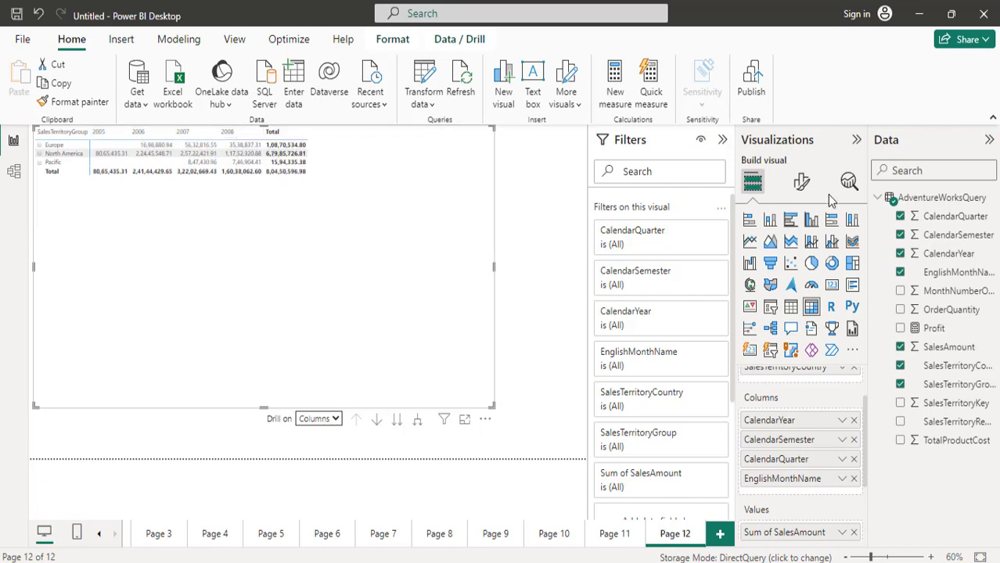
Format the matrix's column header text with font size 14 and bold.
left_click(804, 190)
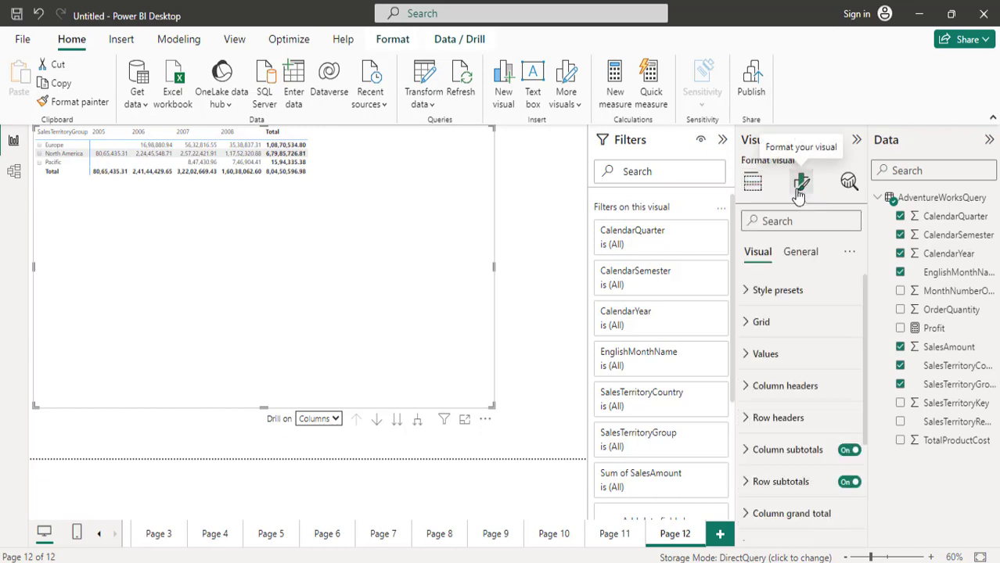
scroll(748, 376, "down", 3)
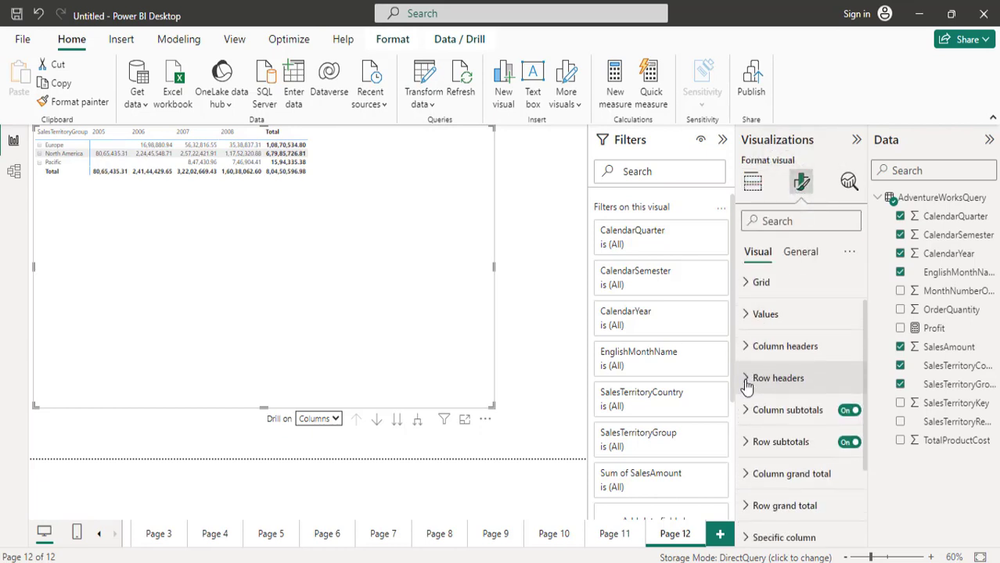
scroll(745, 381, "down", 1)
scroll(743, 379, "up", 3)
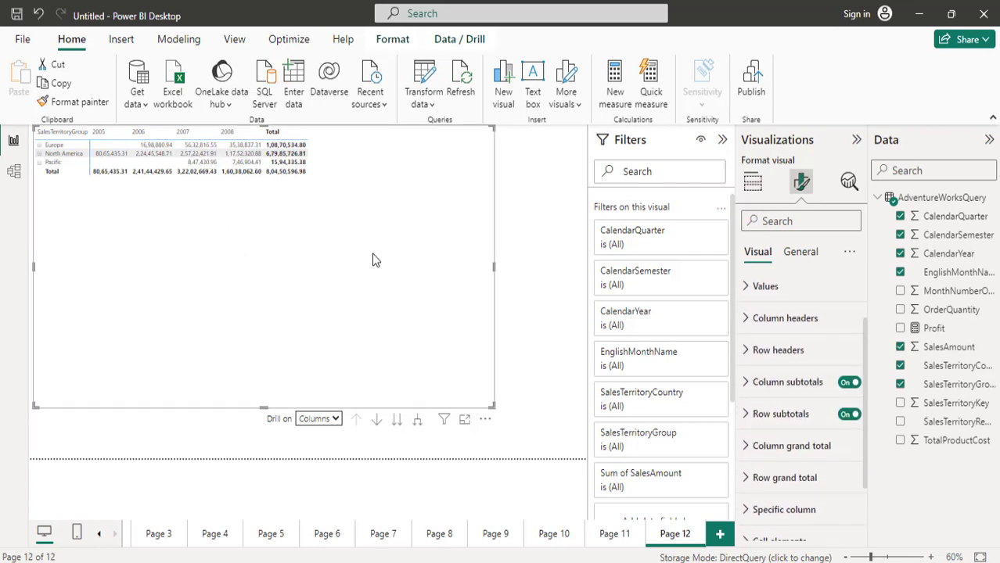
left_click(758, 318)
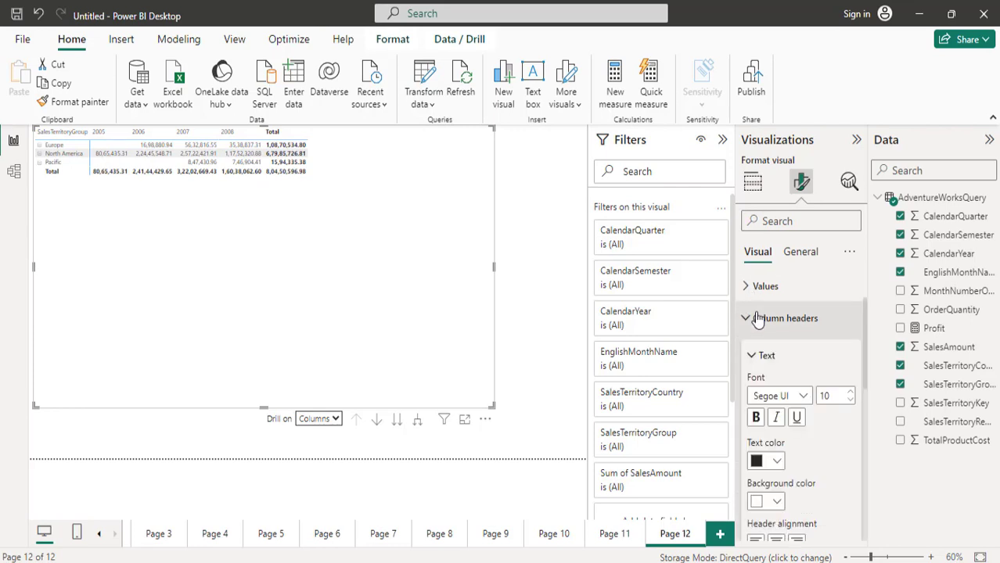
left_click(852, 392)
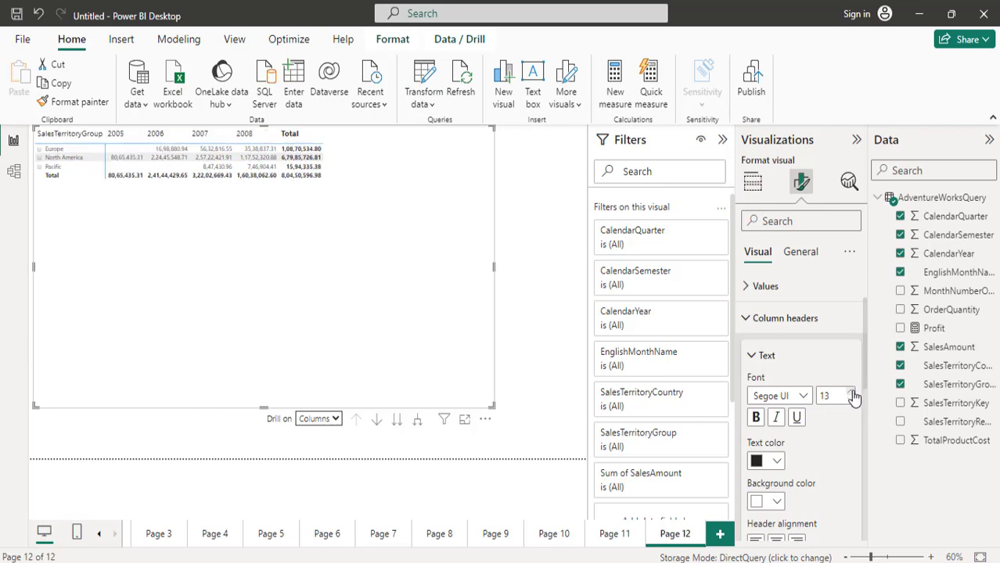
left_click(852, 393)
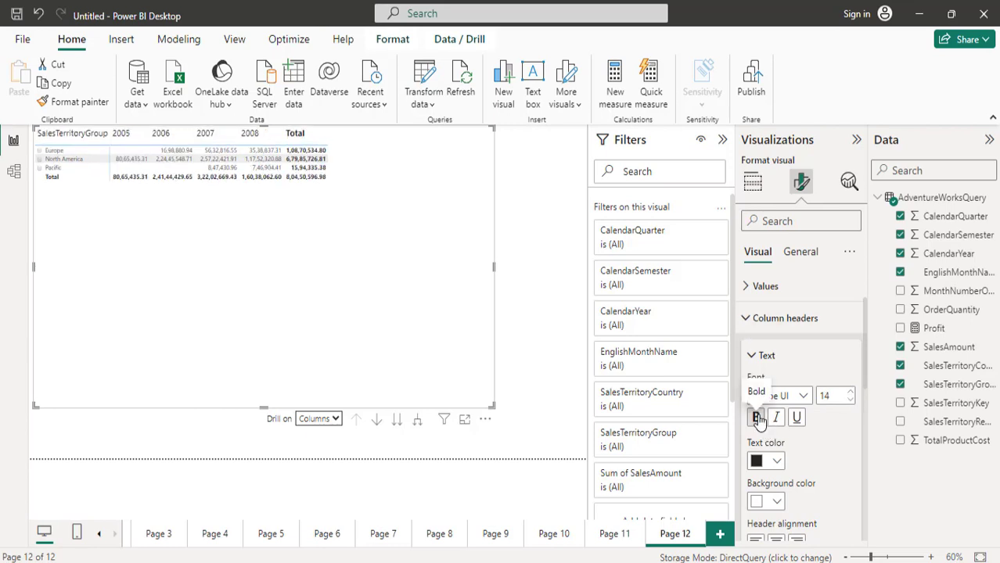
left_click(757, 419)
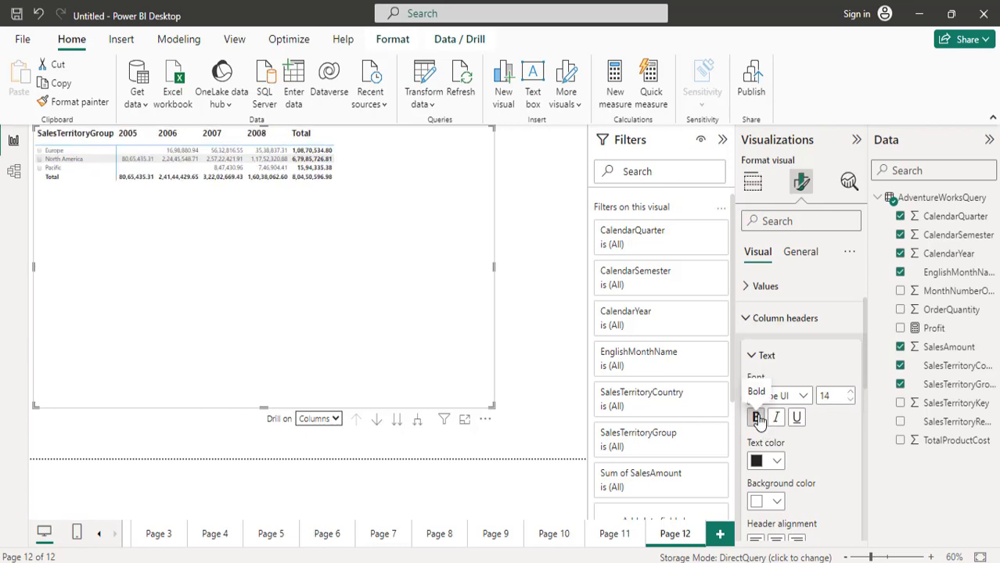
left_click(748, 327)
Format the matrix's row header text with font size 14 and bold.
left_click(750, 350)
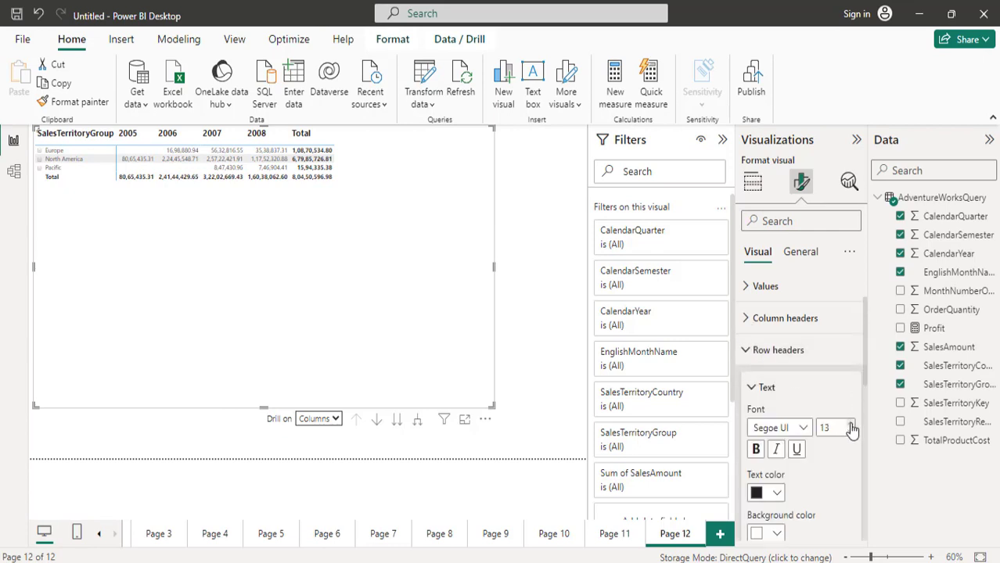
left_click(851, 424)
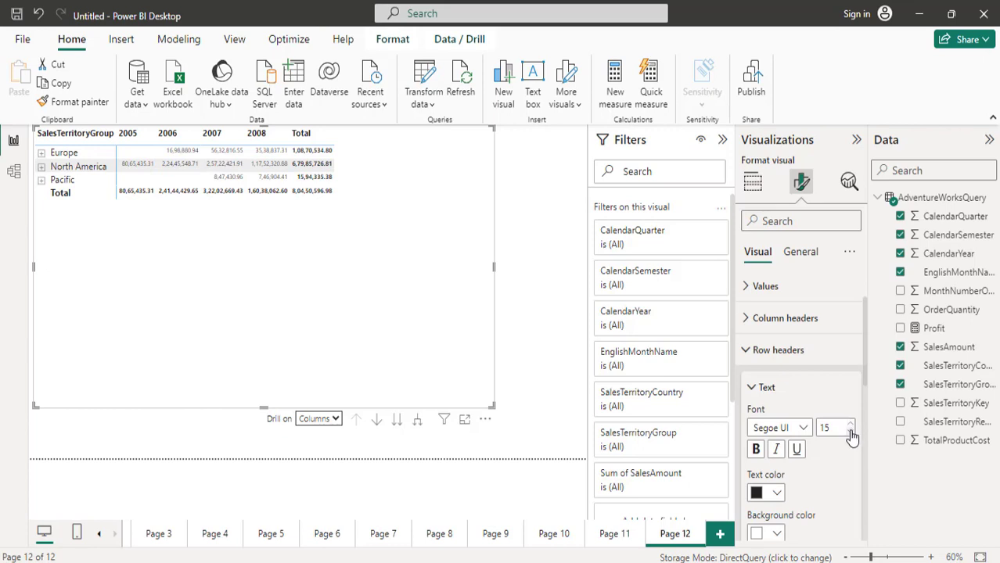
left_click(757, 451)
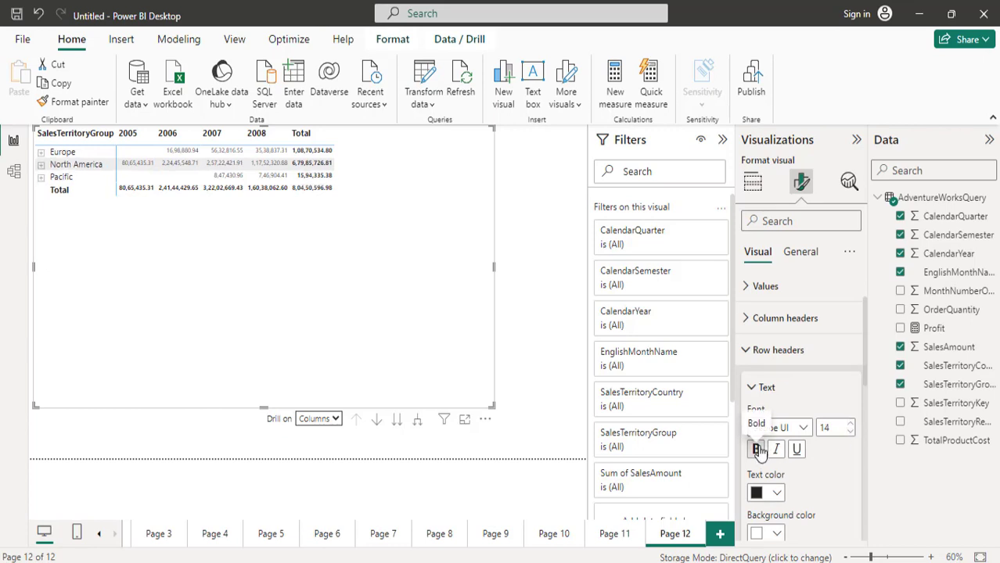
left_click(750, 350)
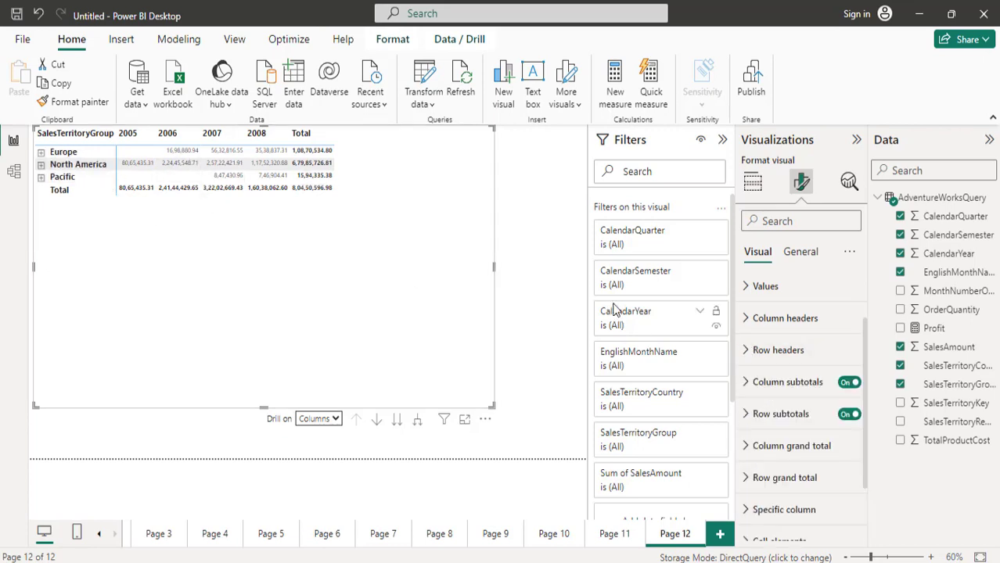
Switch the matrix's row subtotals and column subtotals off and back on.
left_click(850, 415)
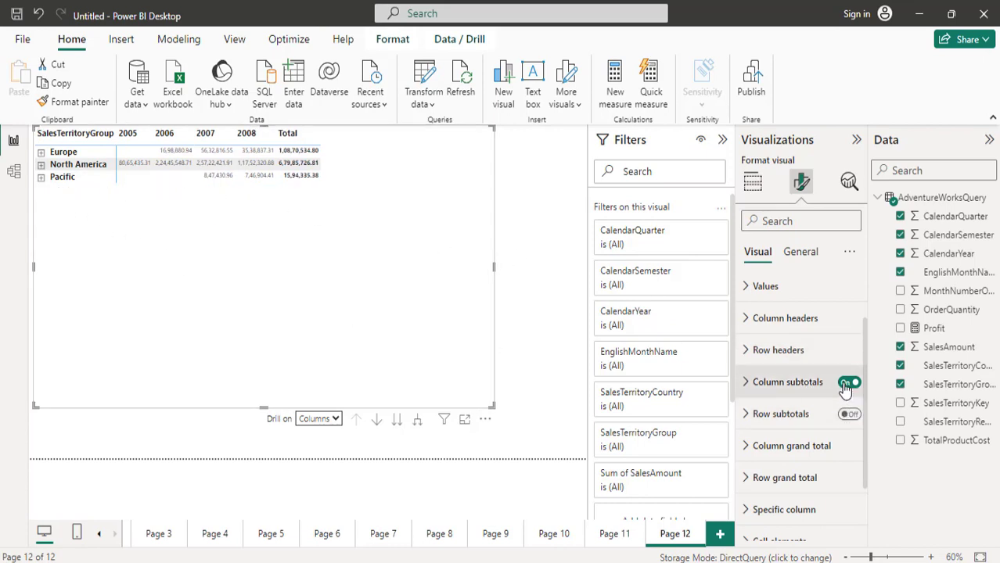
left_click(846, 385)
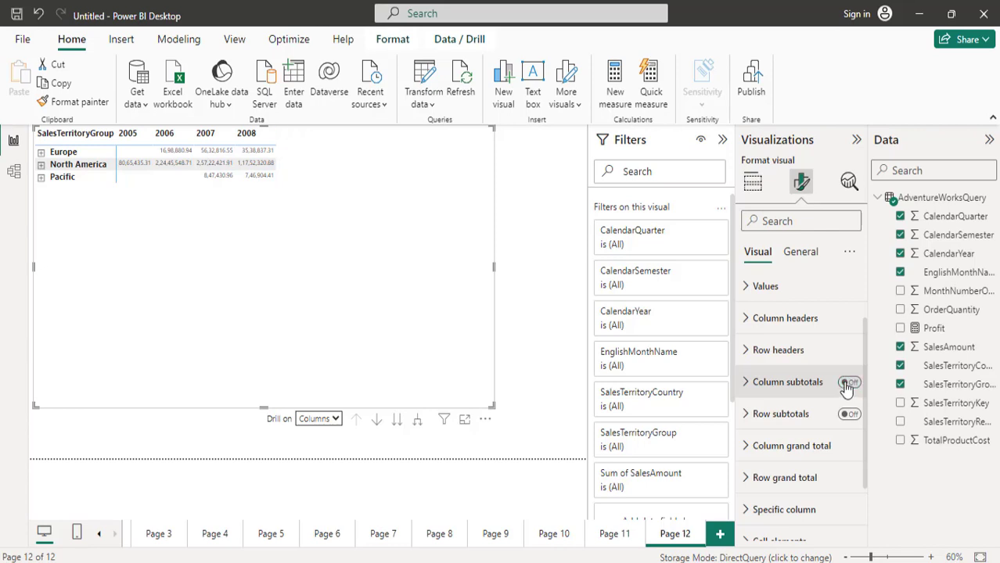
left_click(850, 383)
left_click(849, 414)
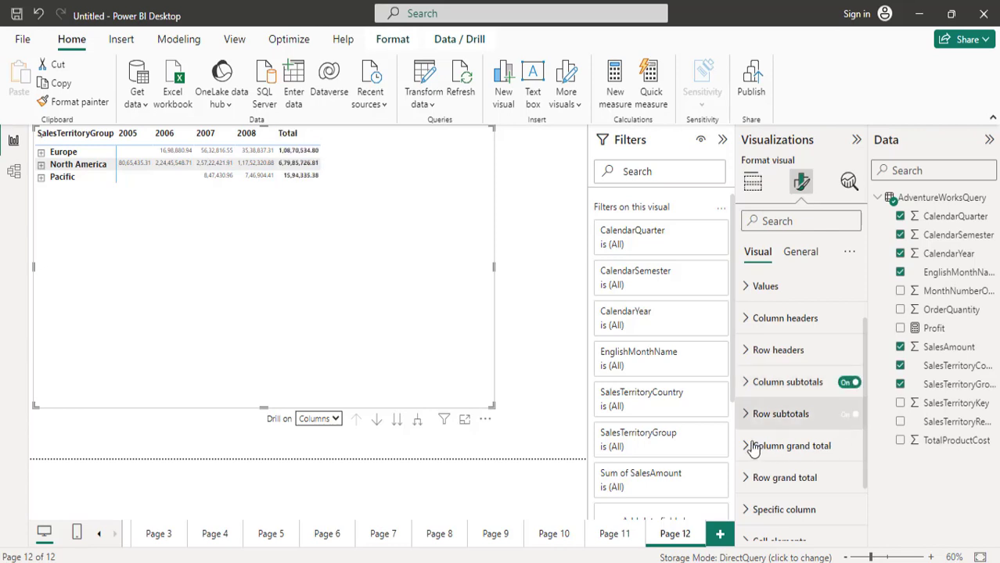
Increase the font size of the matrix's values to one point above 13.
scroll(768, 341, "up", 1)
left_click(771, 329)
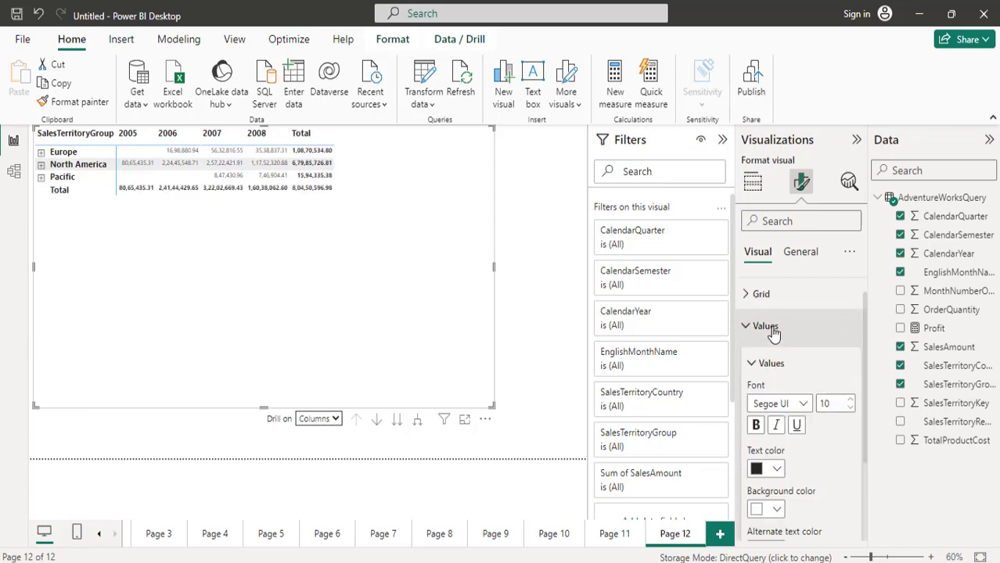
left_click(851, 400)
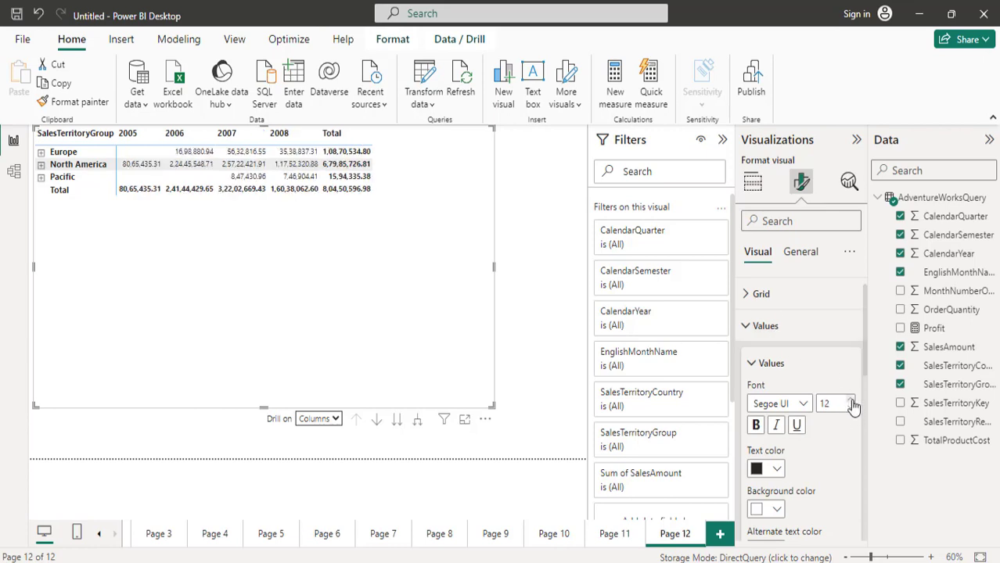
left_click(851, 401)
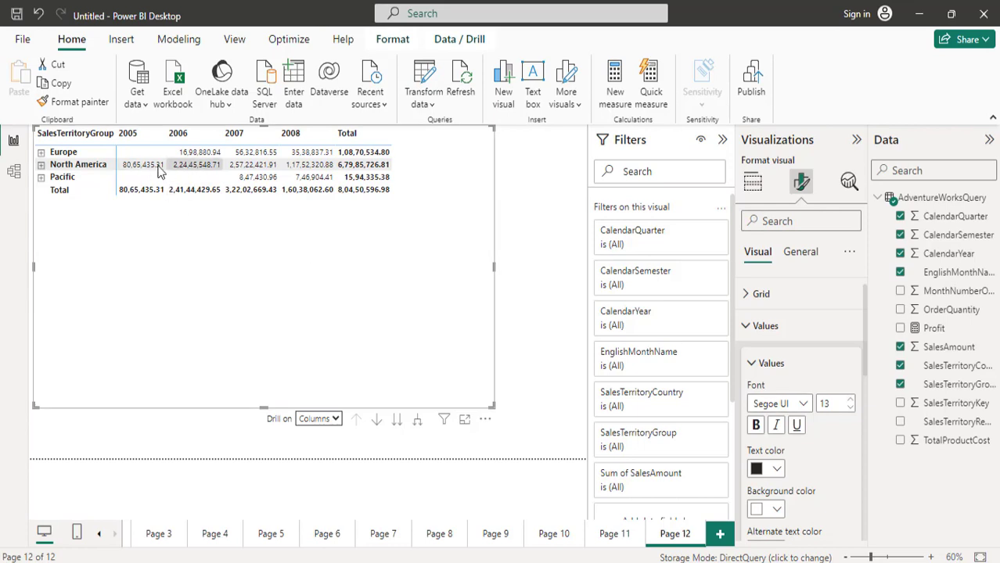
left_click(852, 401)
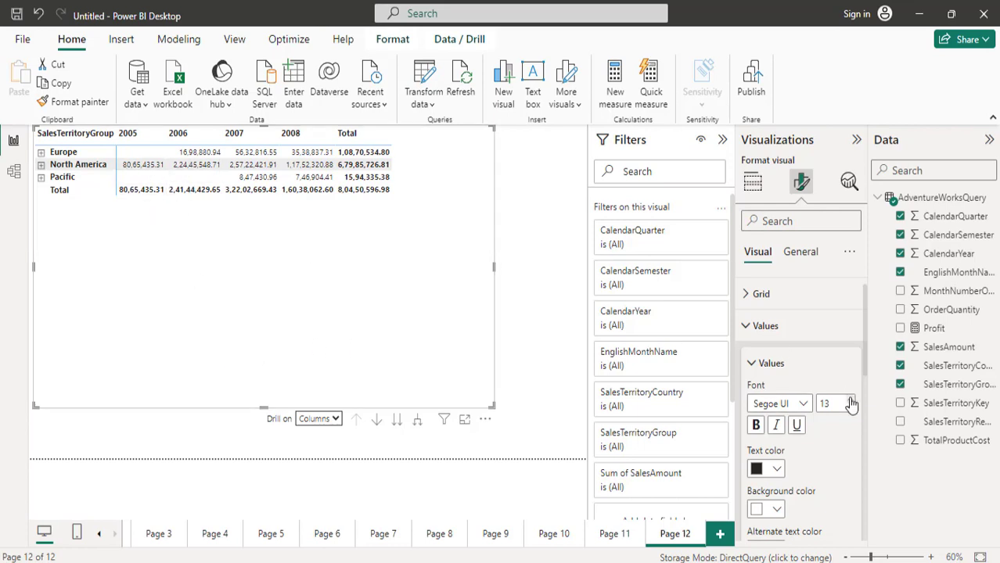
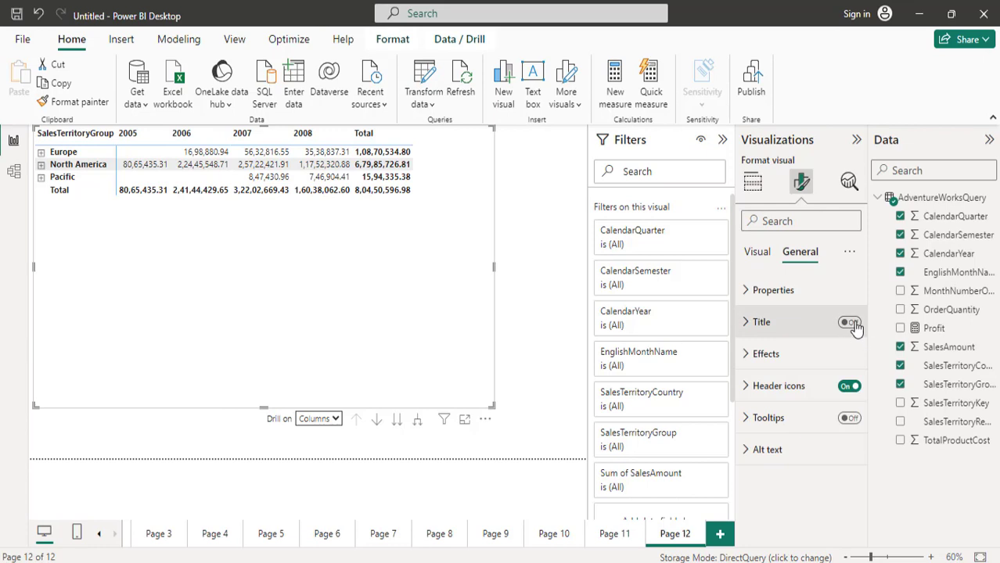
Turn on the matrix's title and set its text to "Year wise Sales by Country".
left_click(770, 323)
left_click(772, 400)
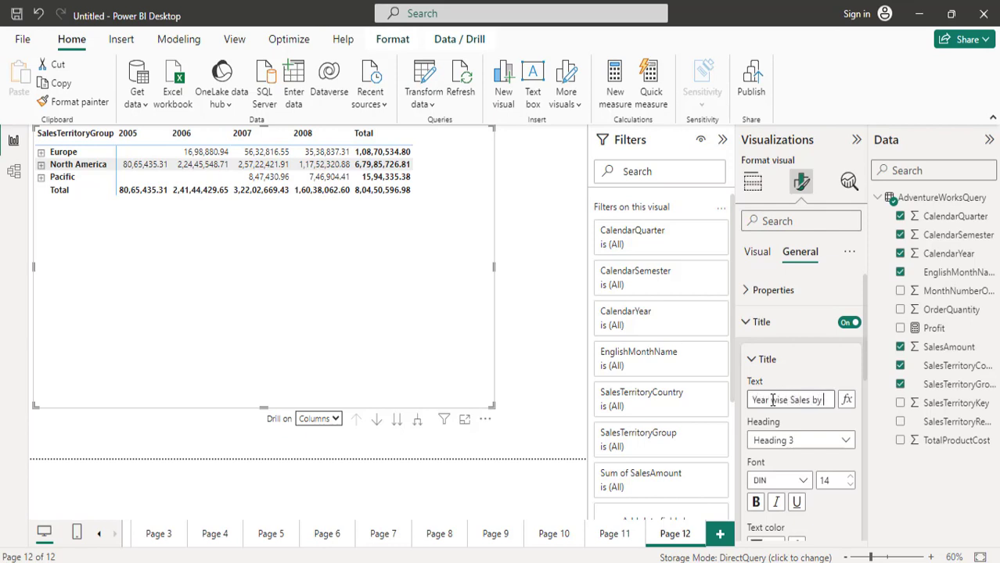
type("Country")
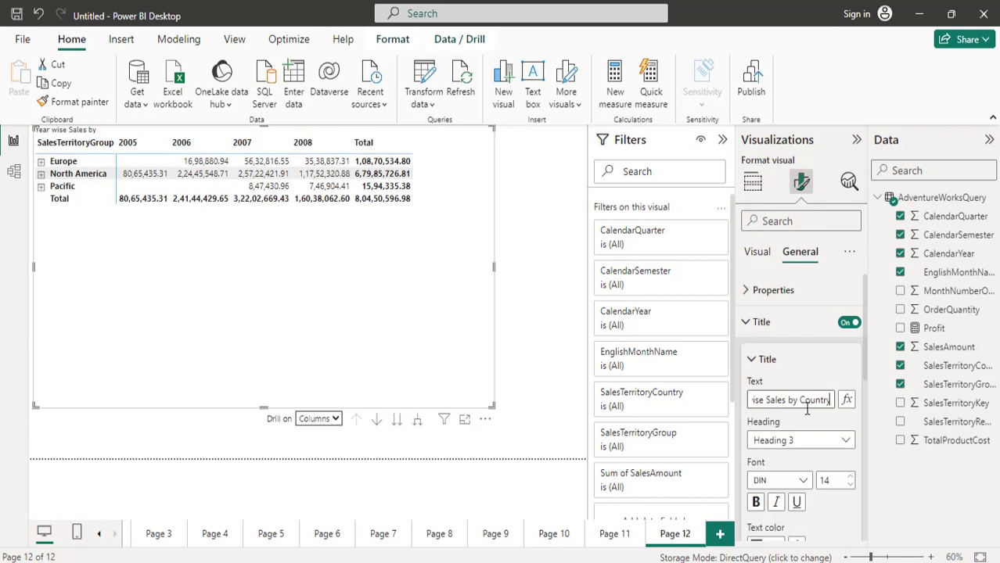
Format the matrix title with font size 21, bold, and centered horizontal alignment.
left_click(852, 480)
scroll(851, 477, "up", 7)
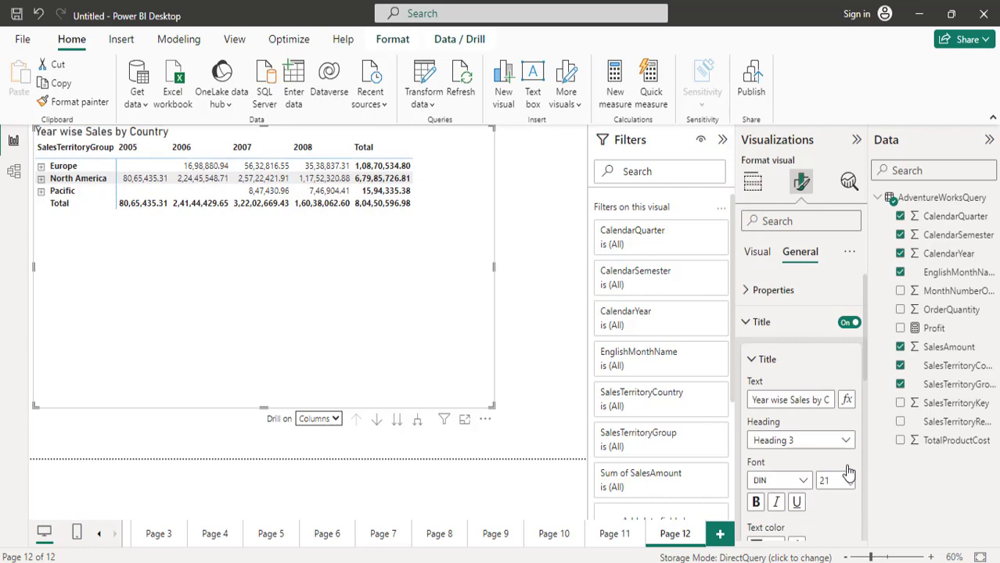
left_click(756, 502)
left_click_drag(862, 374, 855, 439)
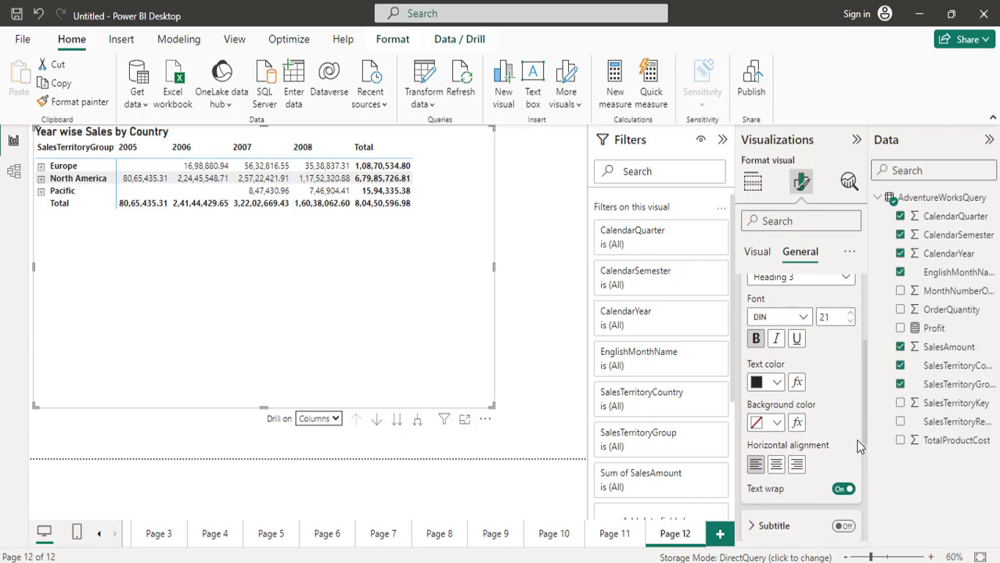
left_click(775, 464)
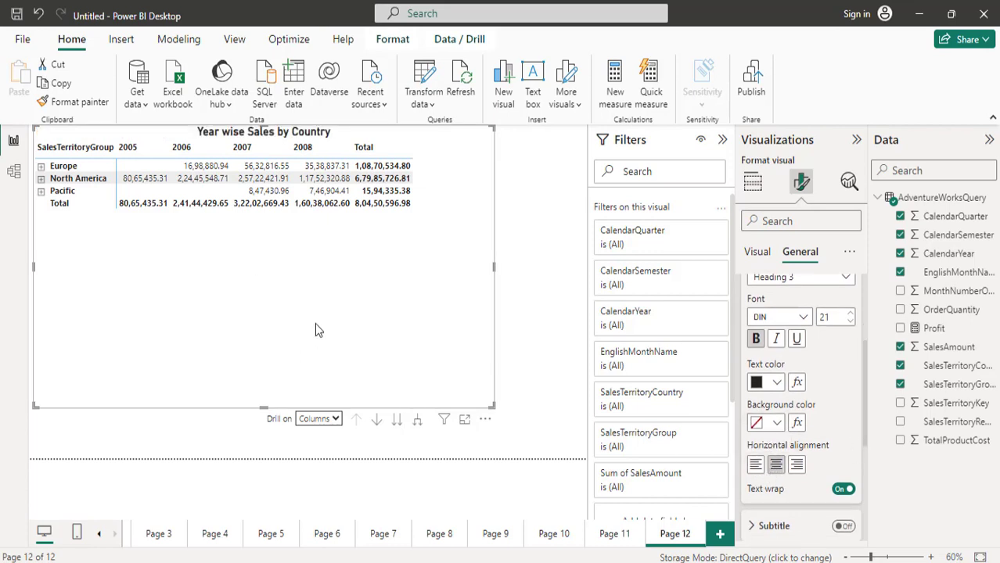
Turn on the divider line beneath the matrix's title.
scroll(839, 374, "down", 3)
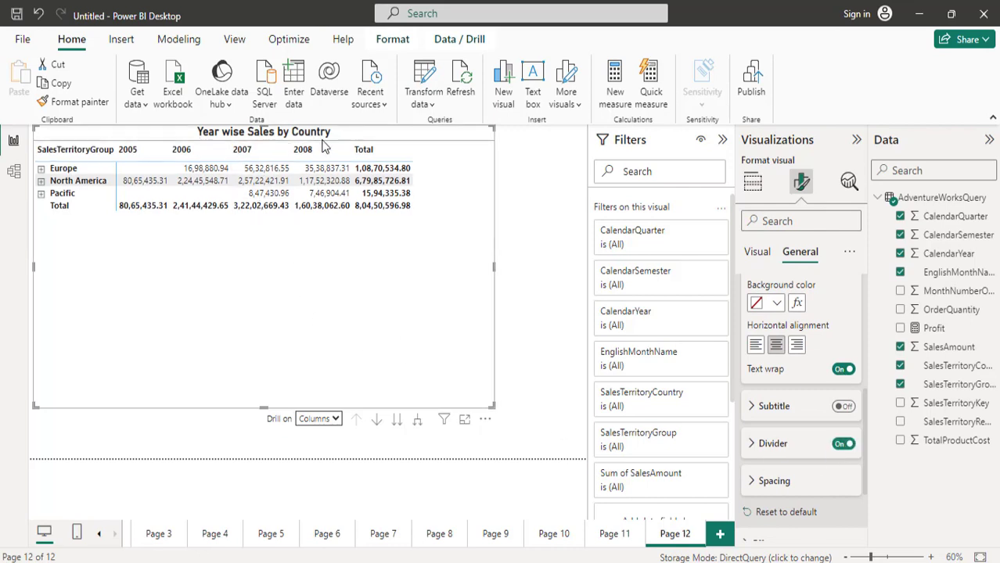
scroll(863, 371, "up", 1)
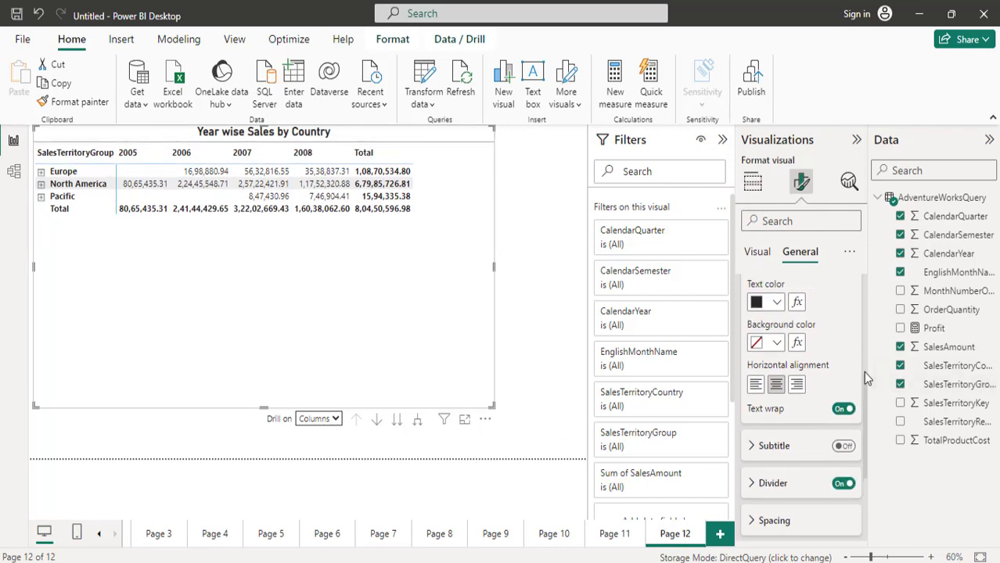
scroll(862, 383, "up", 4)
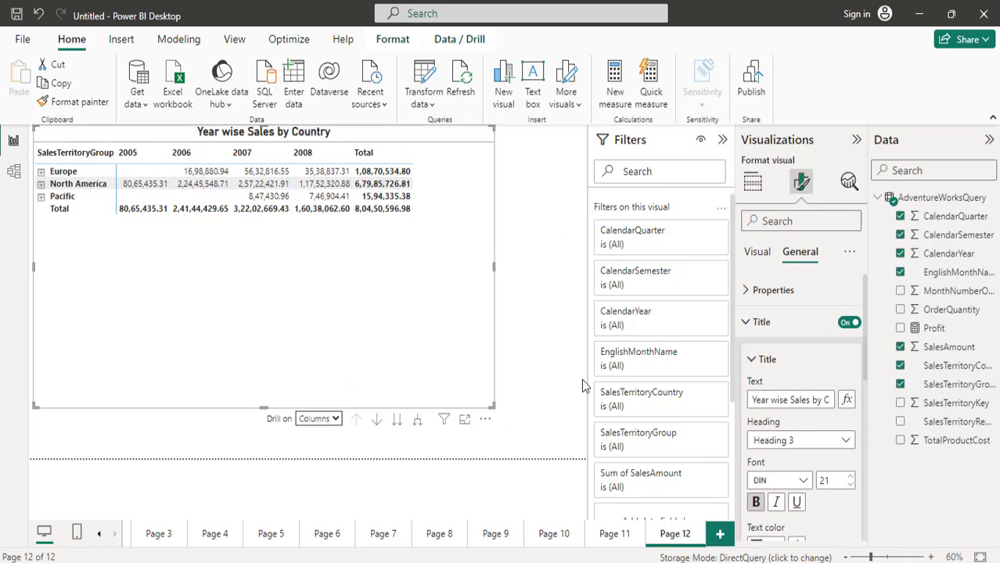
Try the Alternating rows, Bold header flashy rows, Contrast alternating rows and Condensed style presets on the matrix.
left_click(752, 257)
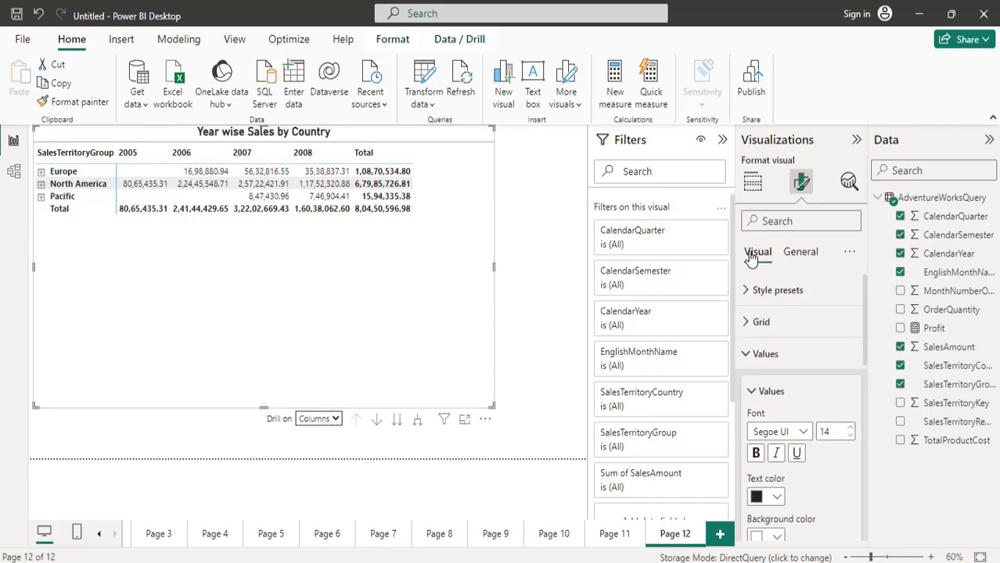
left_click(782, 294)
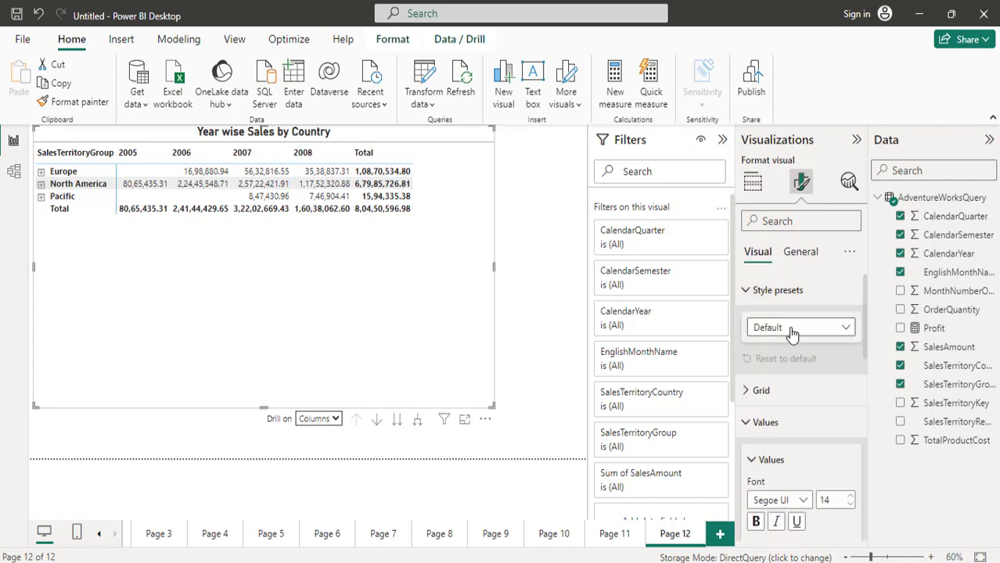
left_click(792, 329)
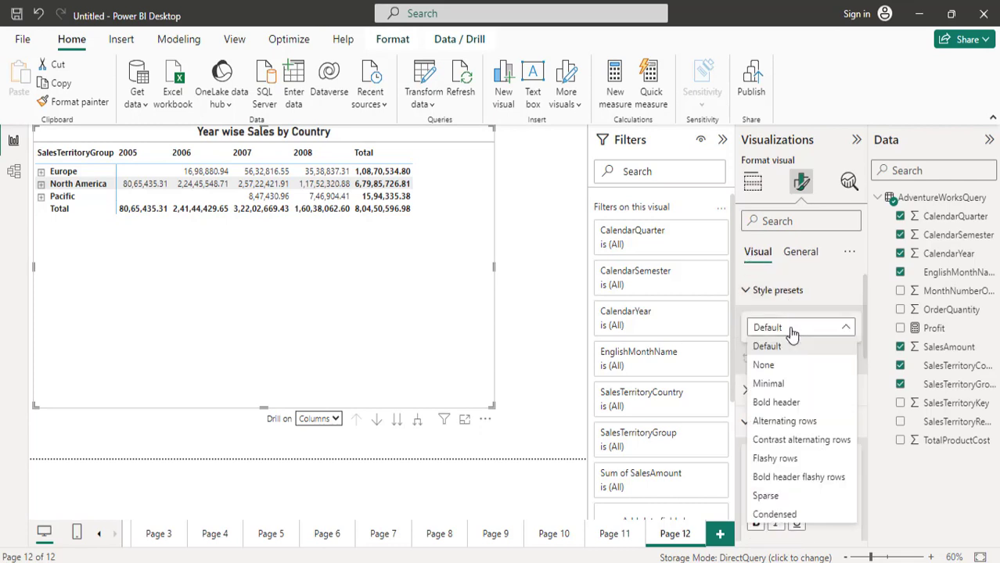
left_click(782, 422)
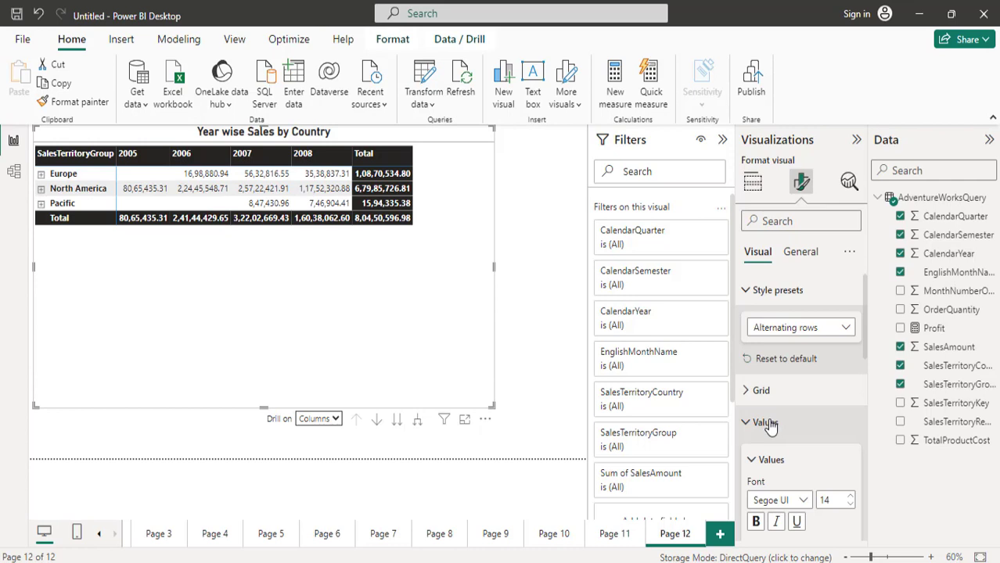
left_click(792, 328)
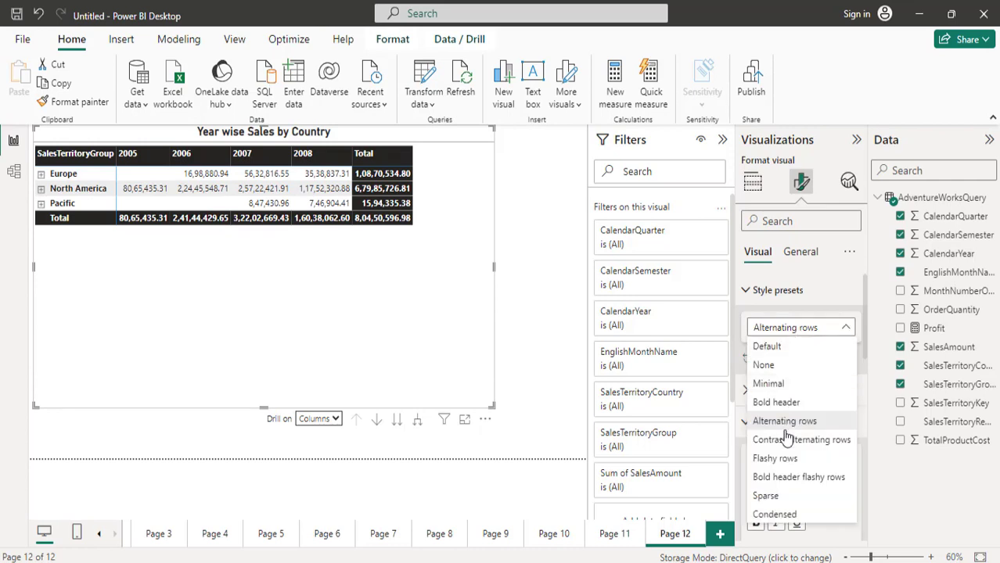
left_click(777, 477)
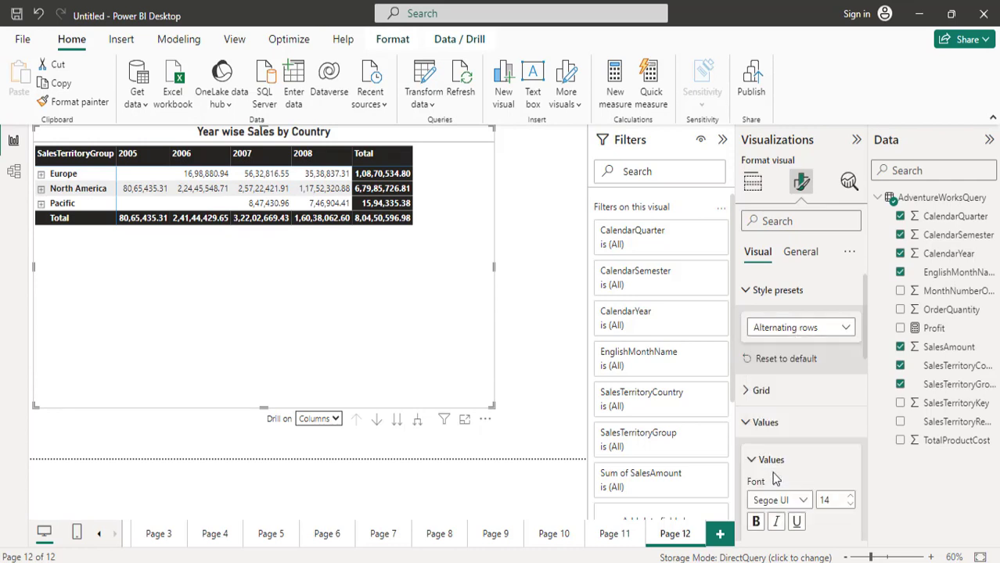
left_click(791, 331)
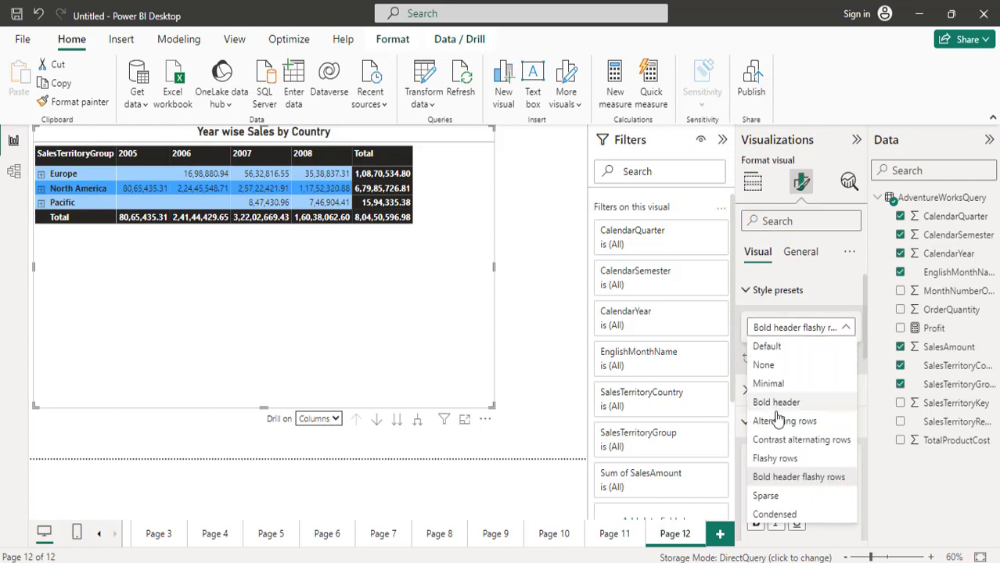
left_click(774, 440)
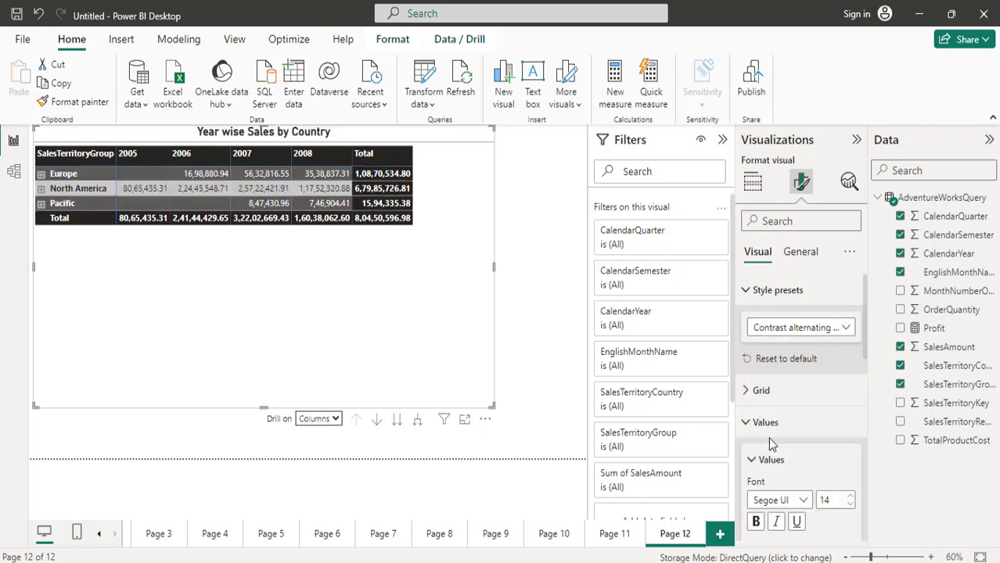
left_click(793, 331)
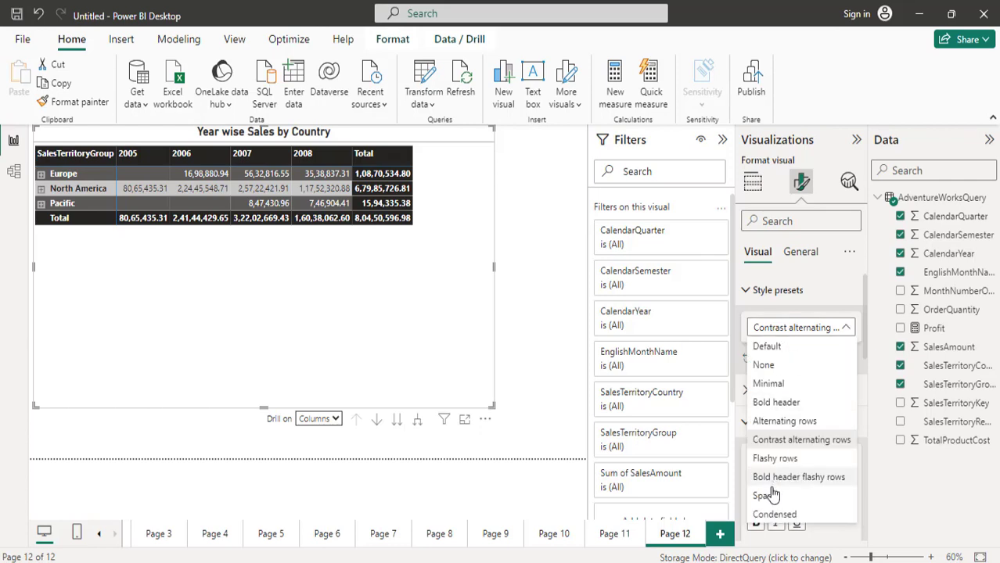
key("Escape")
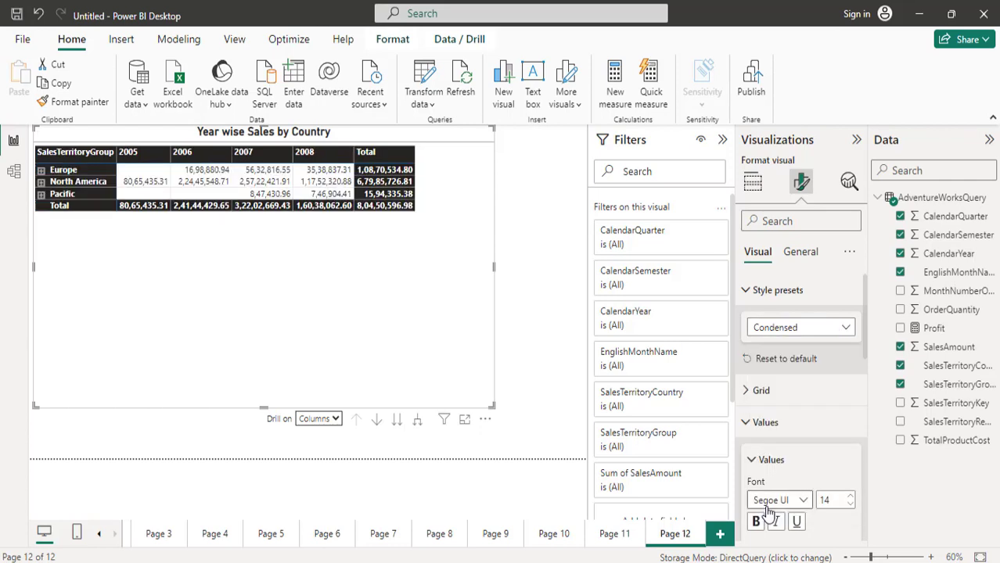
Apply the Minimal style preset to the matrix and shrink its frame closer to the table's content.
left_click(792, 331)
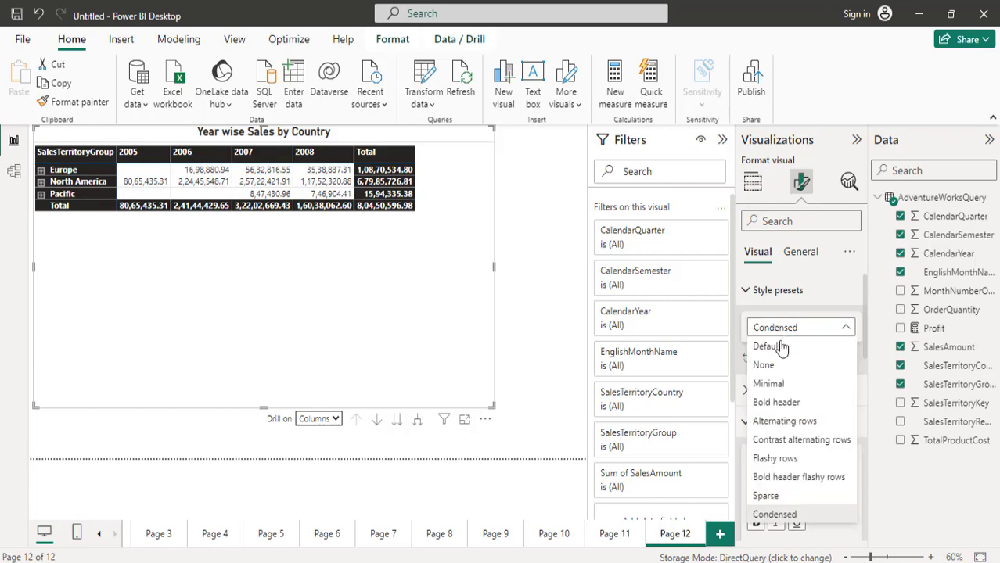
left_click(765, 383)
left_click(469, 335)
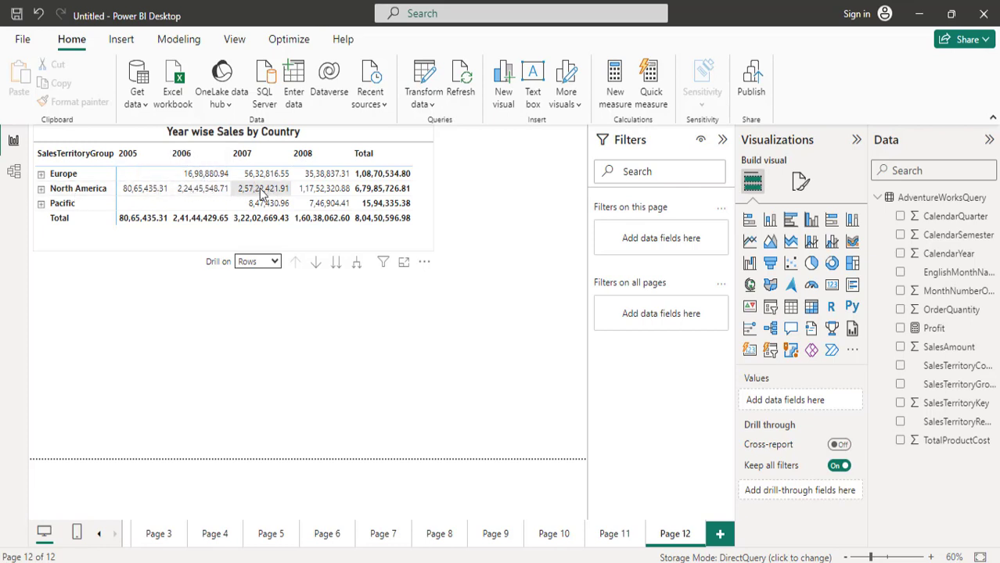
Expand the North America row of the matrix to its country level.
left_click(41, 189)
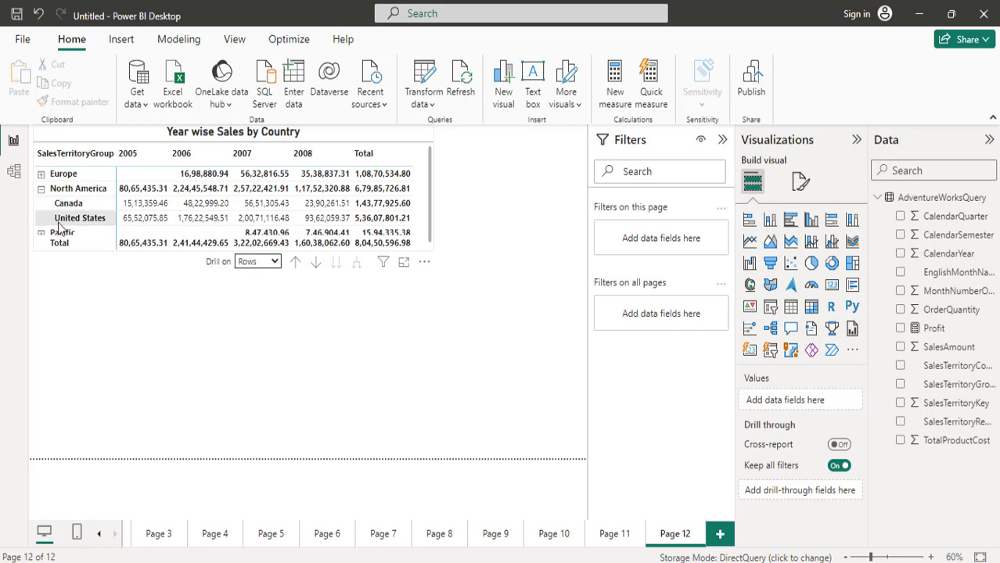